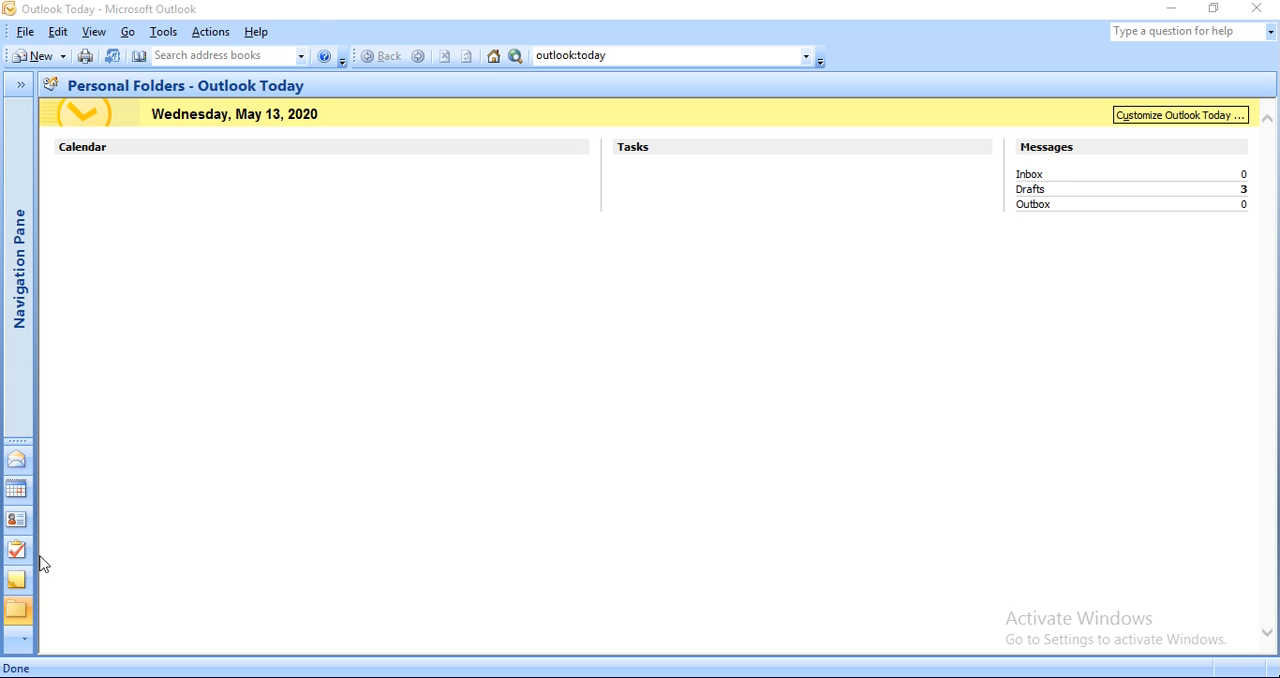
pyautogui.moveTo(1014, 662)
pyautogui.click(981, 634)
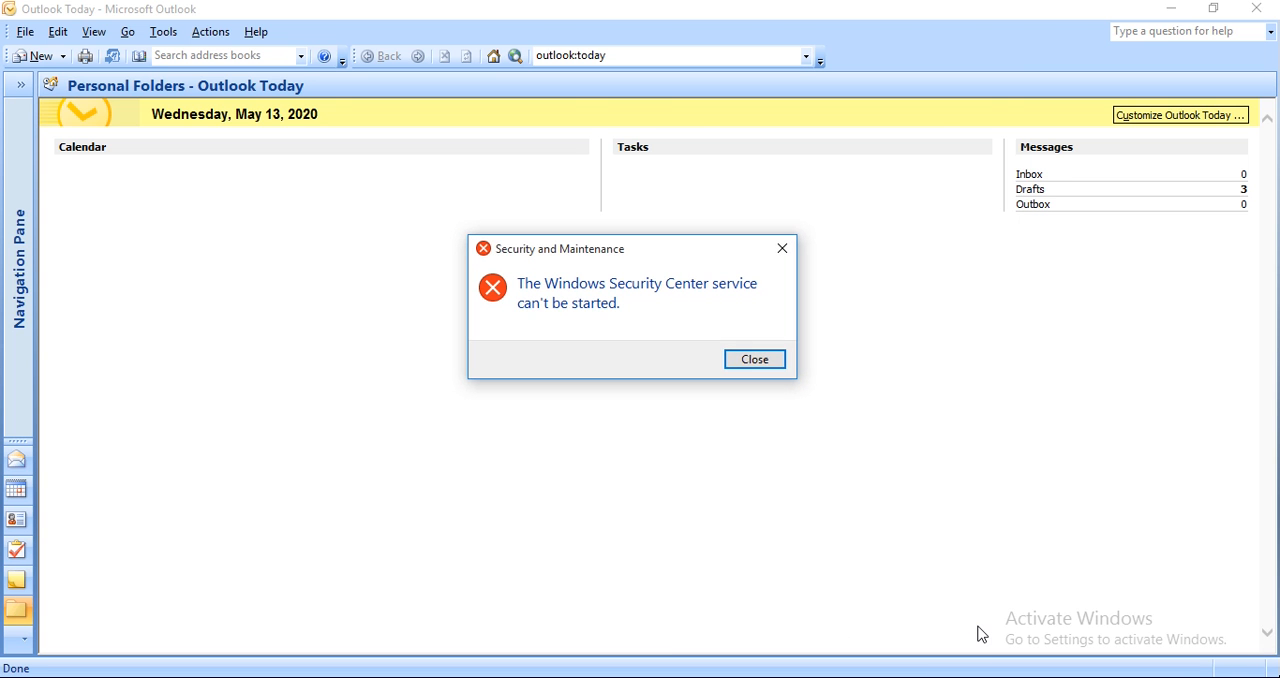
pyautogui.click(757, 360)
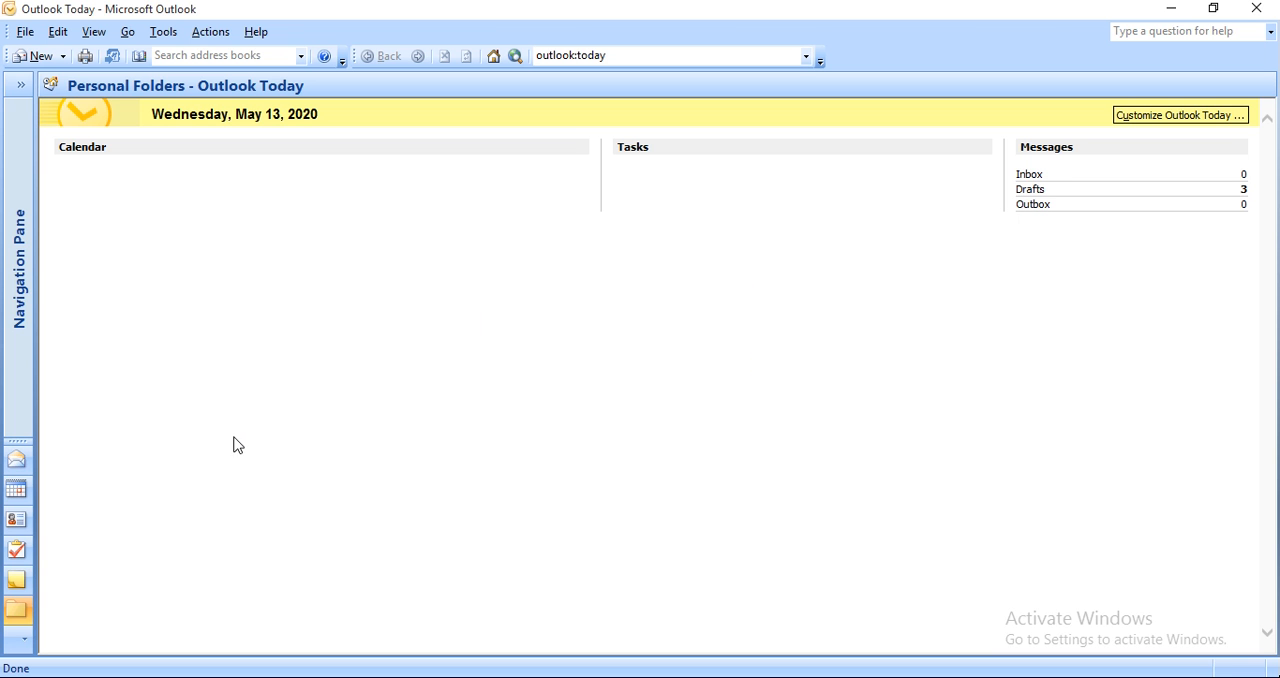
# Open the calendar in Day view for May 13, 2020 and look through the early-morning appointments from E-mail messaging to Create & Edit Journal Entry.
pyautogui.click(16, 492)
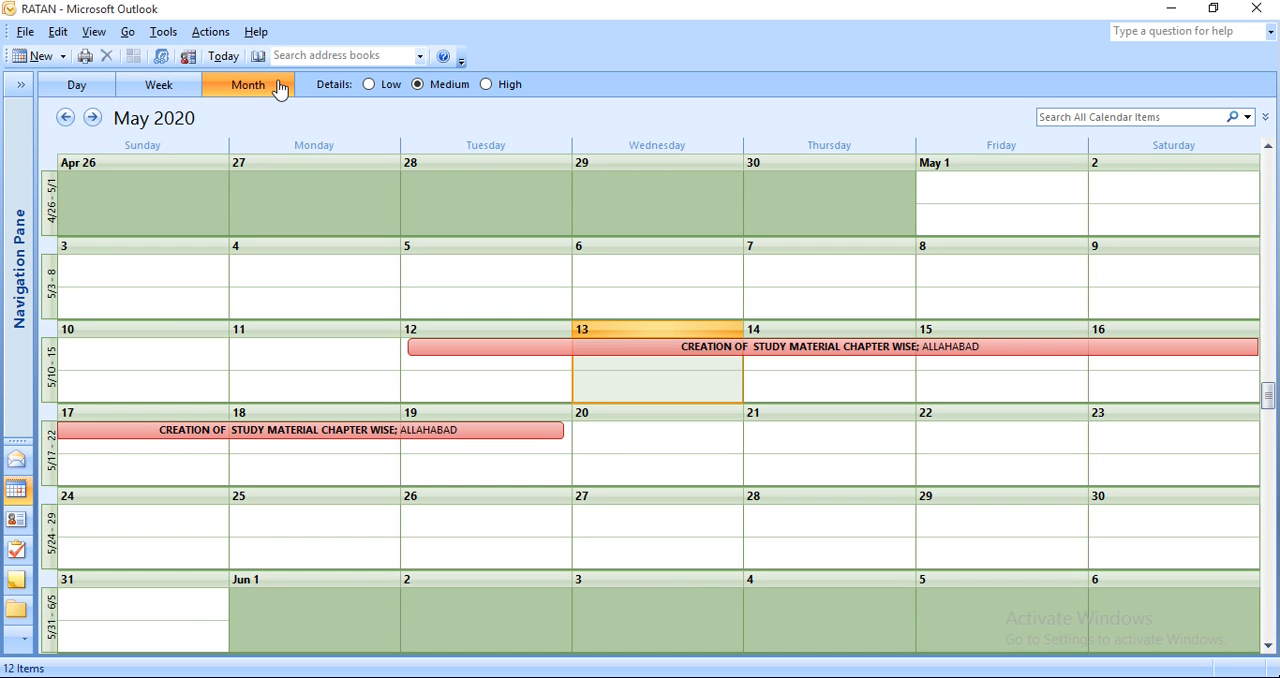
pyautogui.click(80, 97)
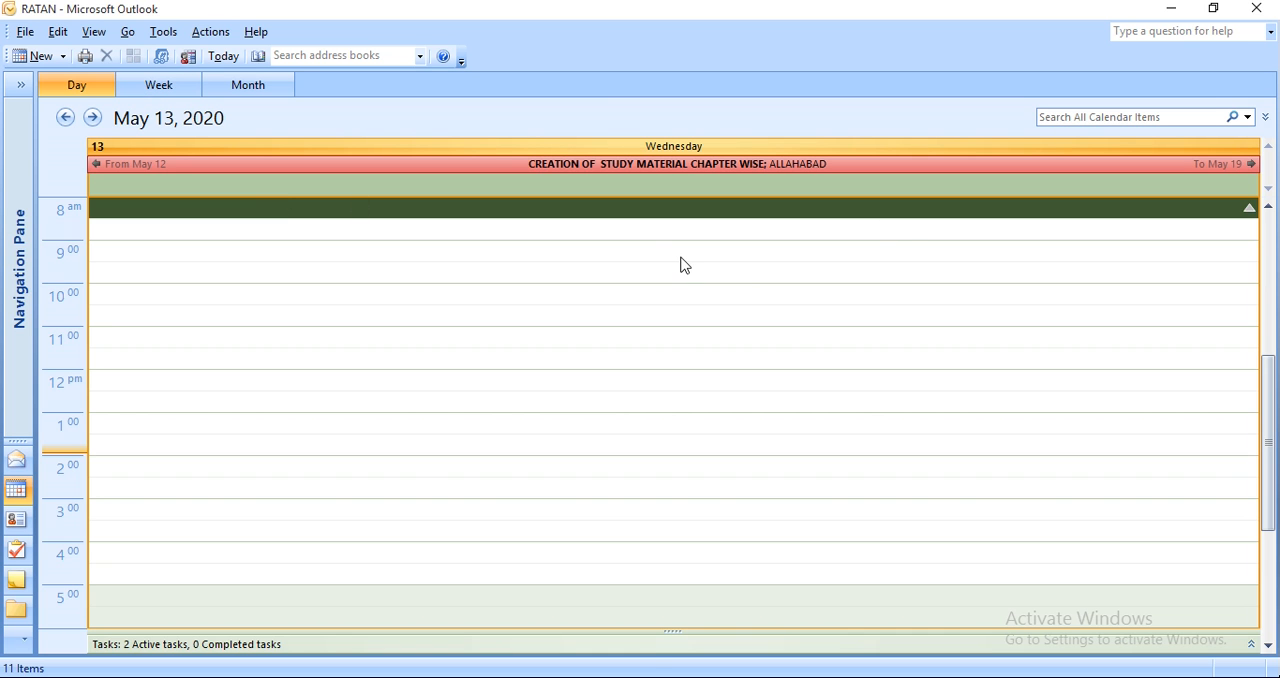
pyautogui.click(643, 167)
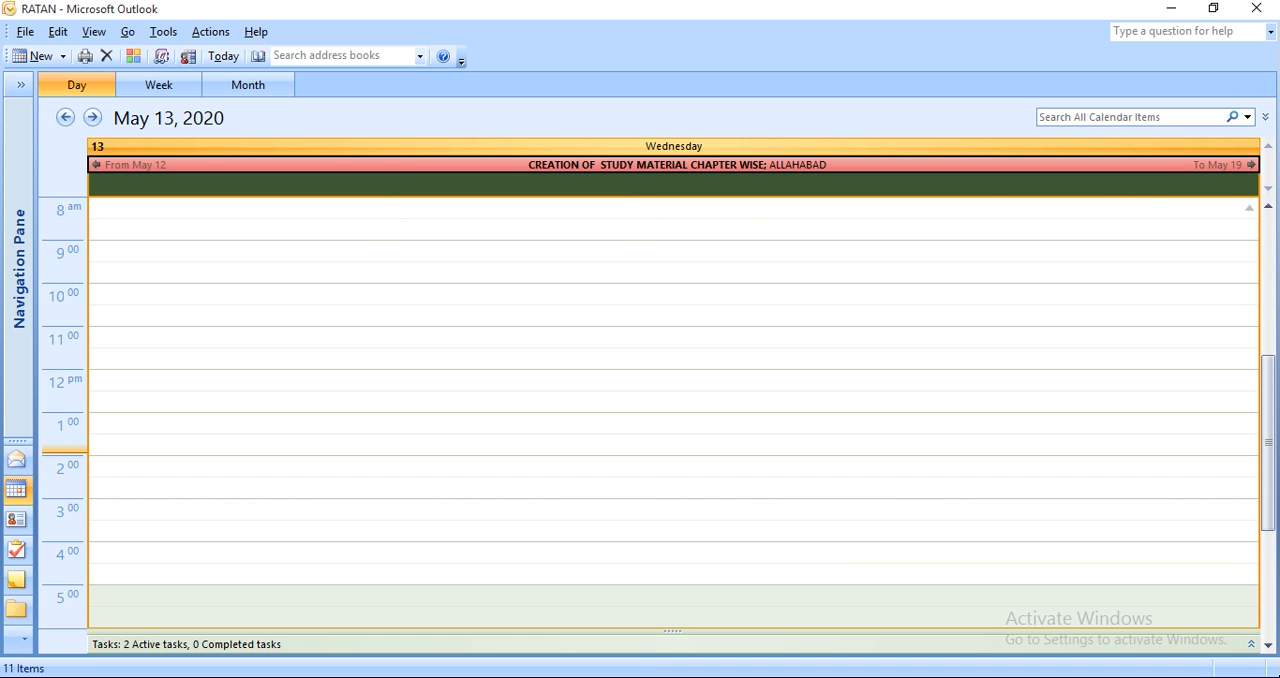
pyautogui.click(1268, 206)
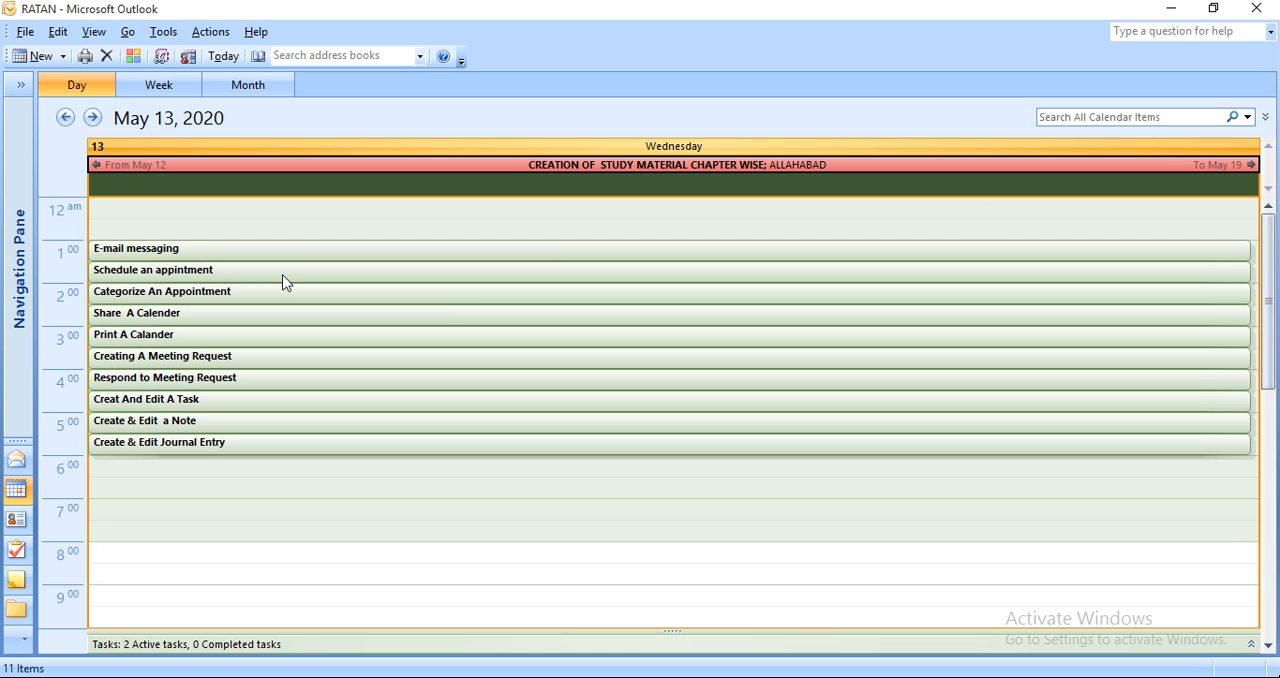
pyautogui.click(286, 282)
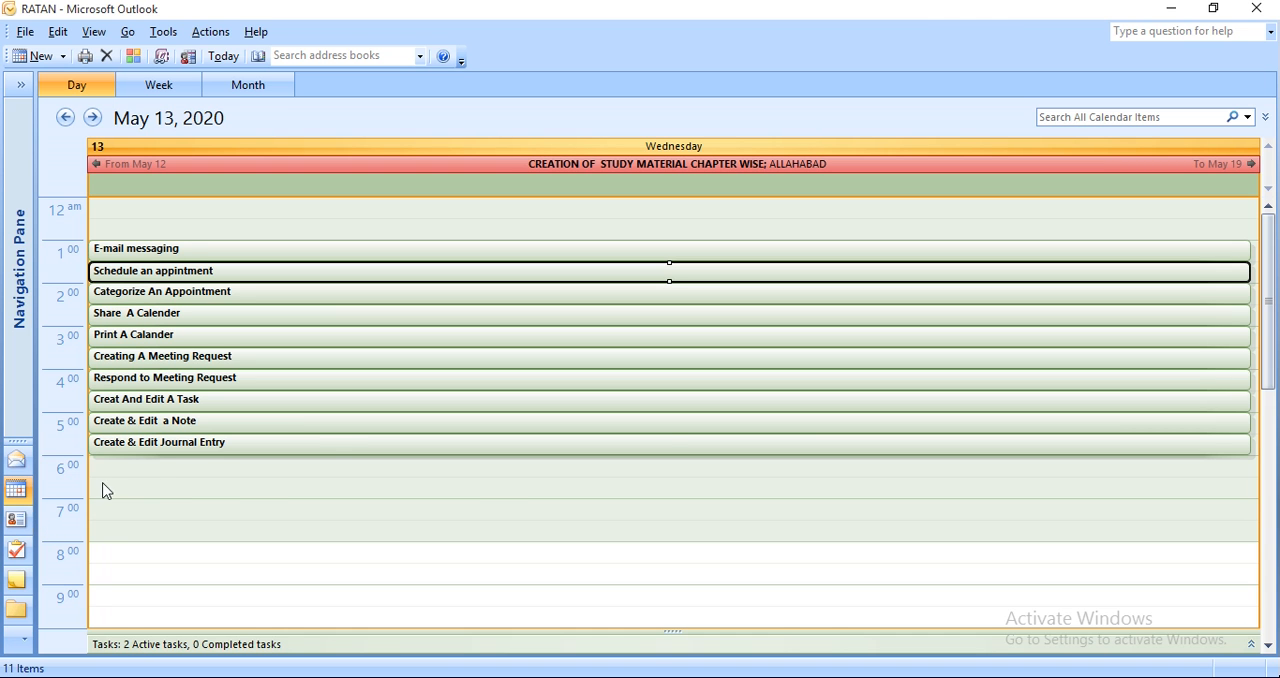
pyautogui.click(122, 441)
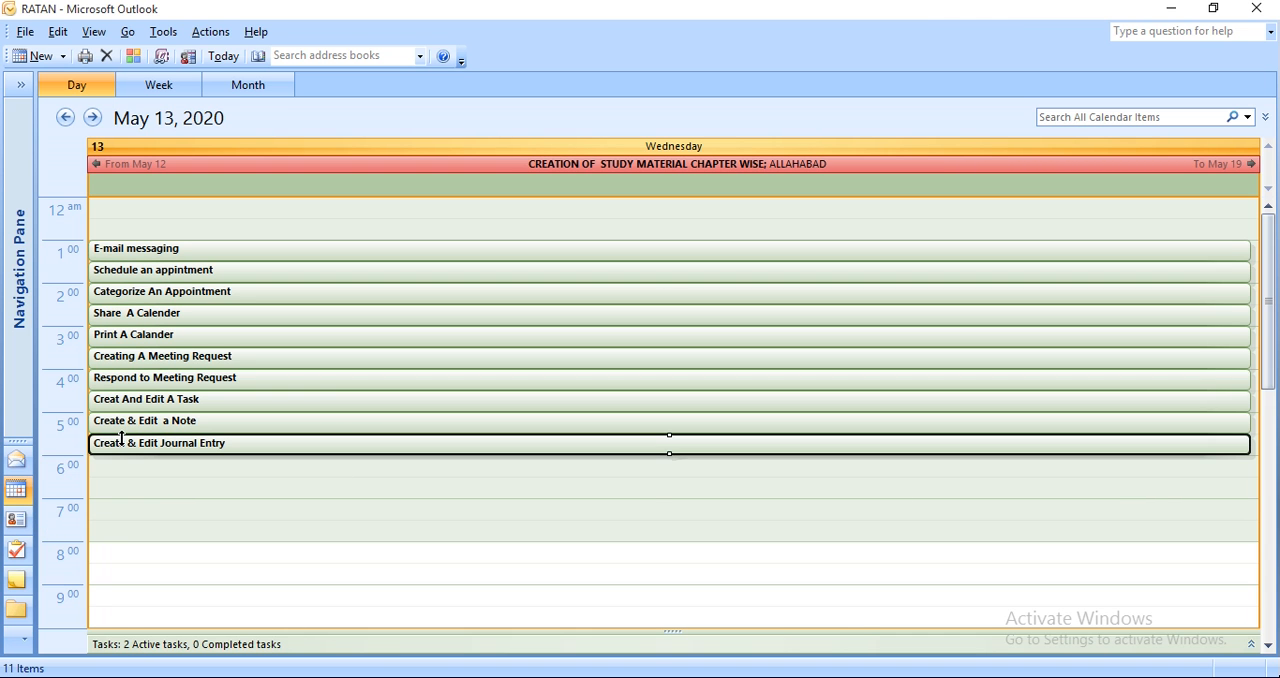
# Try the "Create & Edit a Note" appointment at 5:30 AM and 4:30 AM, return it to 5:00 AM, snoozing each reminder for 5 minutes.
pyautogui.moveTo(224, 427); pyautogui.dragTo(150, 437)
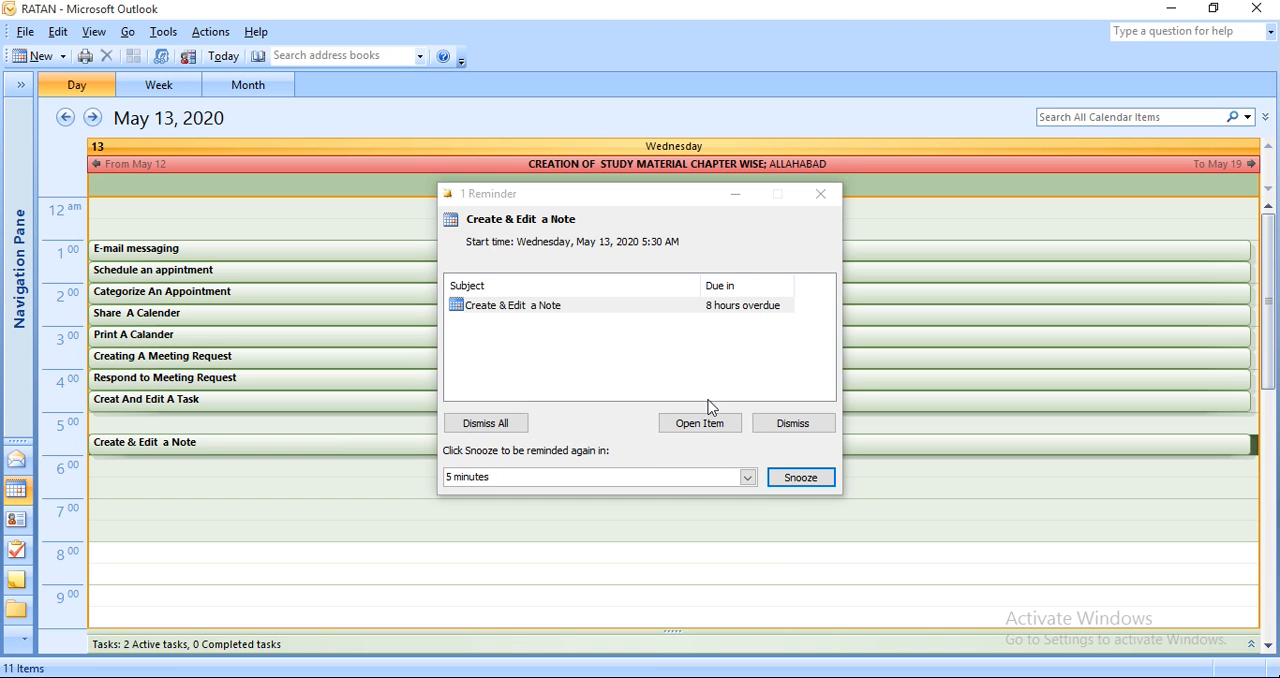
pyautogui.click(814, 484)
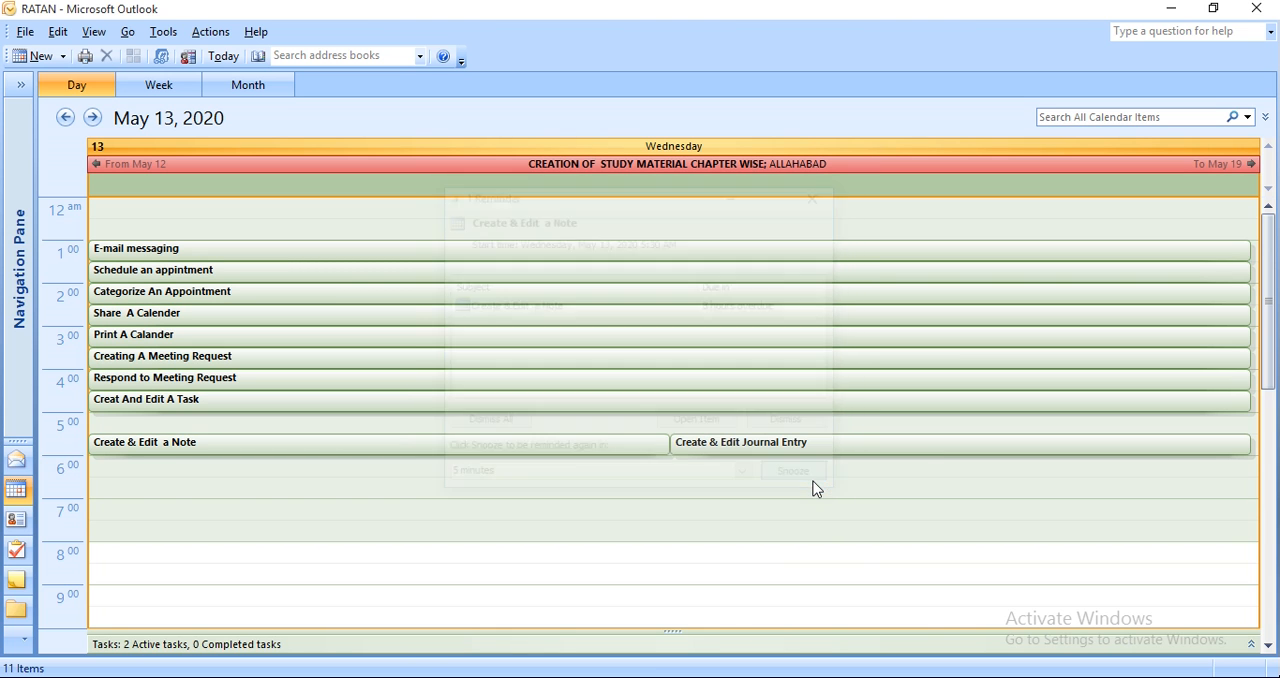
pyautogui.click(118, 427)
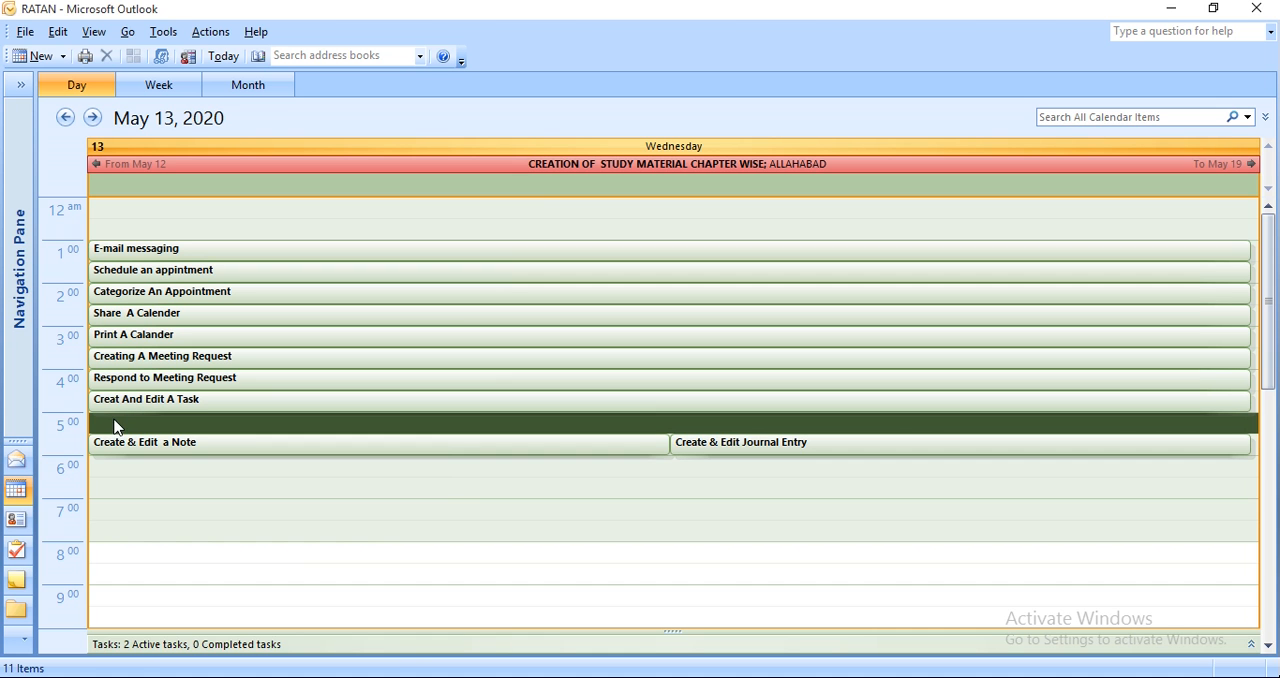
pyautogui.moveTo(190, 450); pyautogui.dragTo(178, 414)
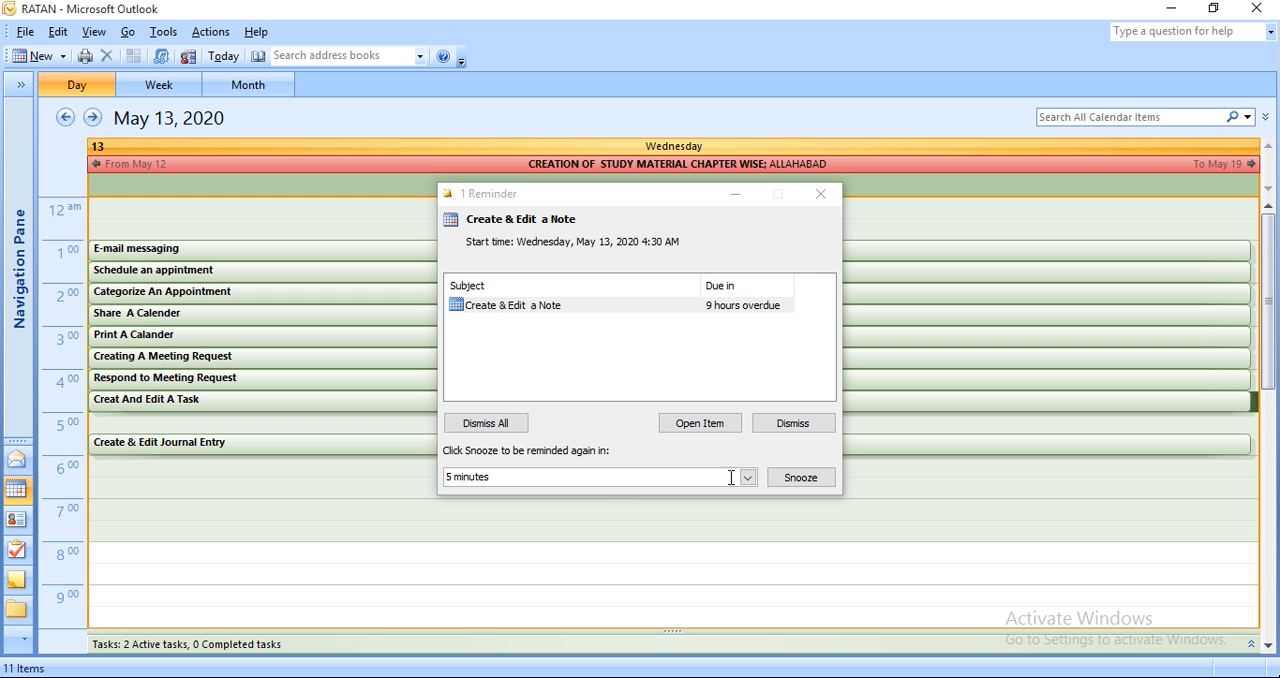
pyautogui.click(790, 478)
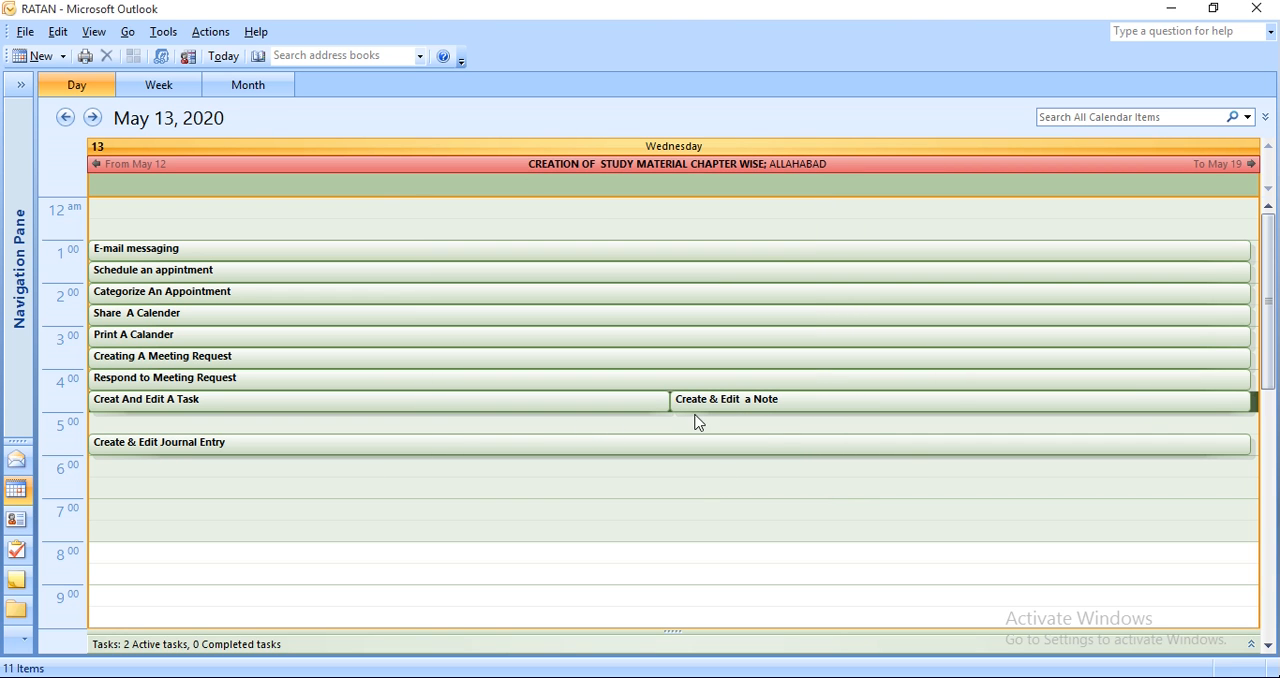
pyautogui.moveTo(718, 401); pyautogui.dragTo(372, 414)
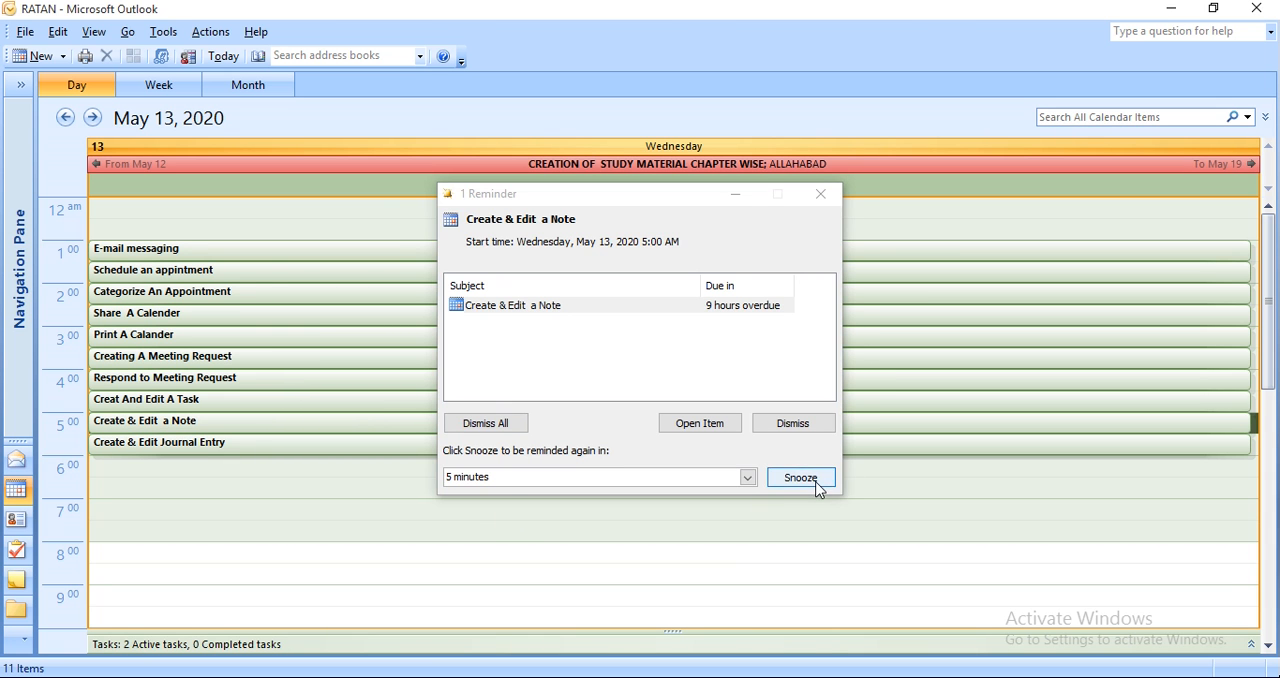
pyautogui.click(801, 478)
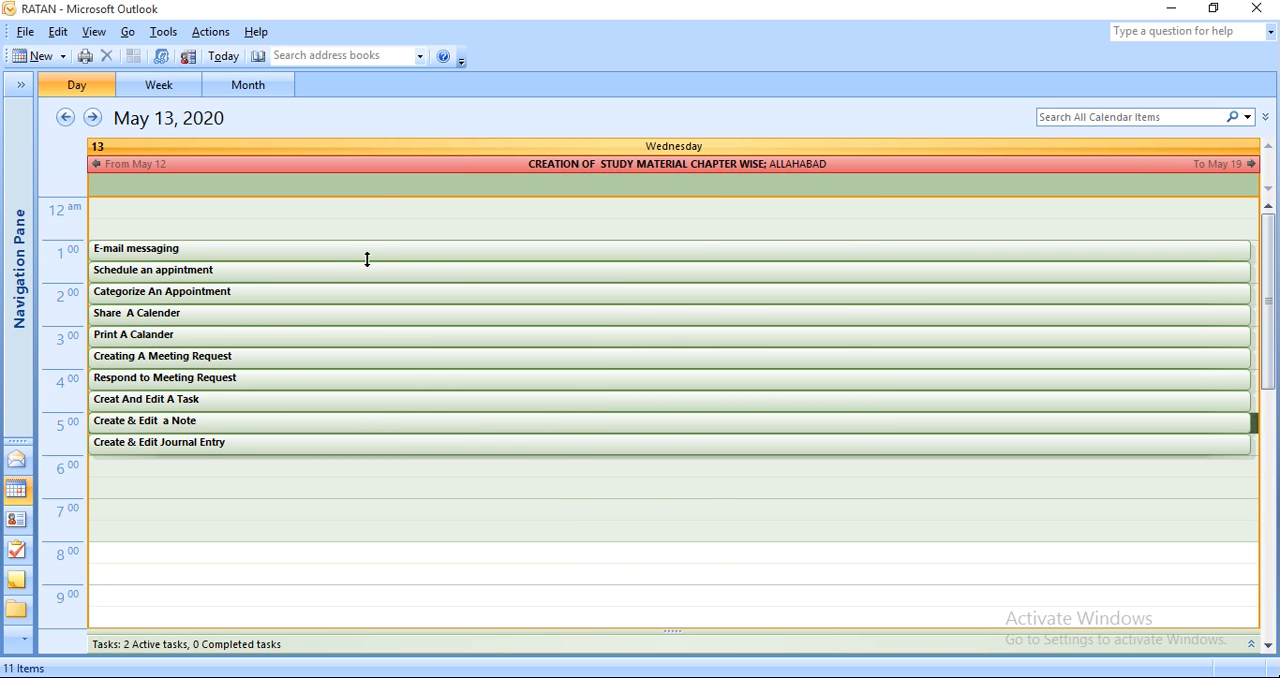
# View the calendar by work week for May 11 - 15, 2020, and by month for May 2020.
pyautogui.click(171, 84)
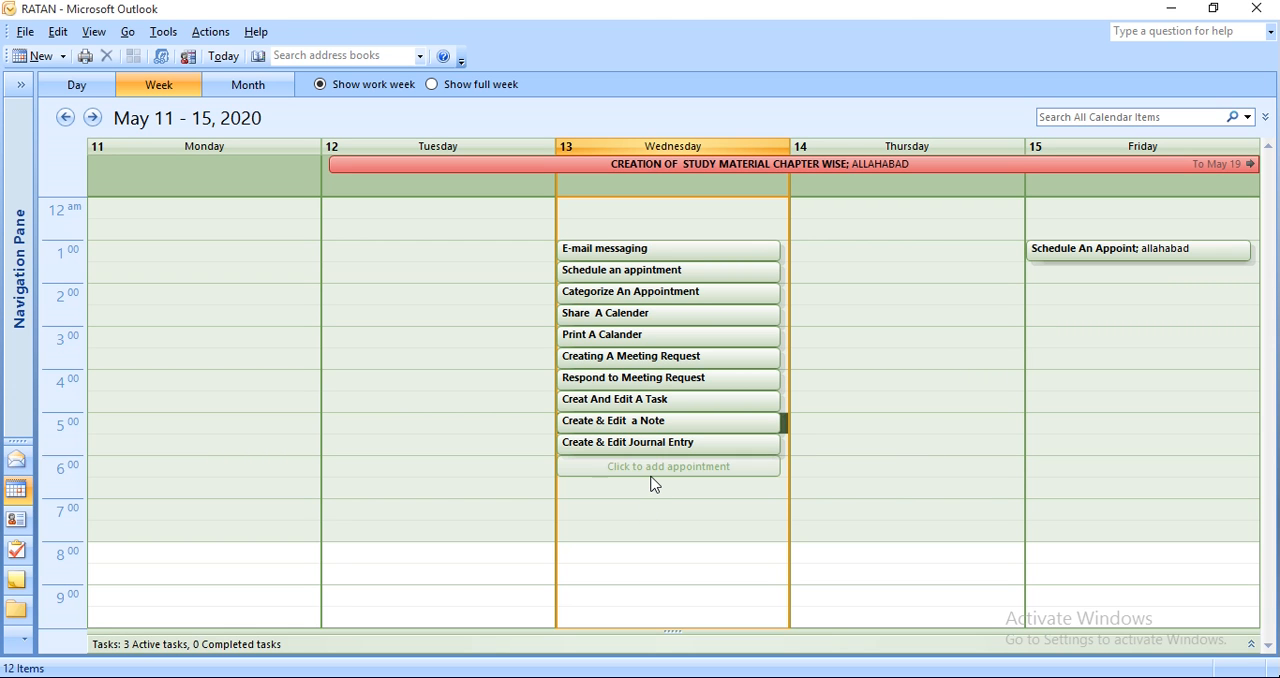
pyautogui.click(134, 174)
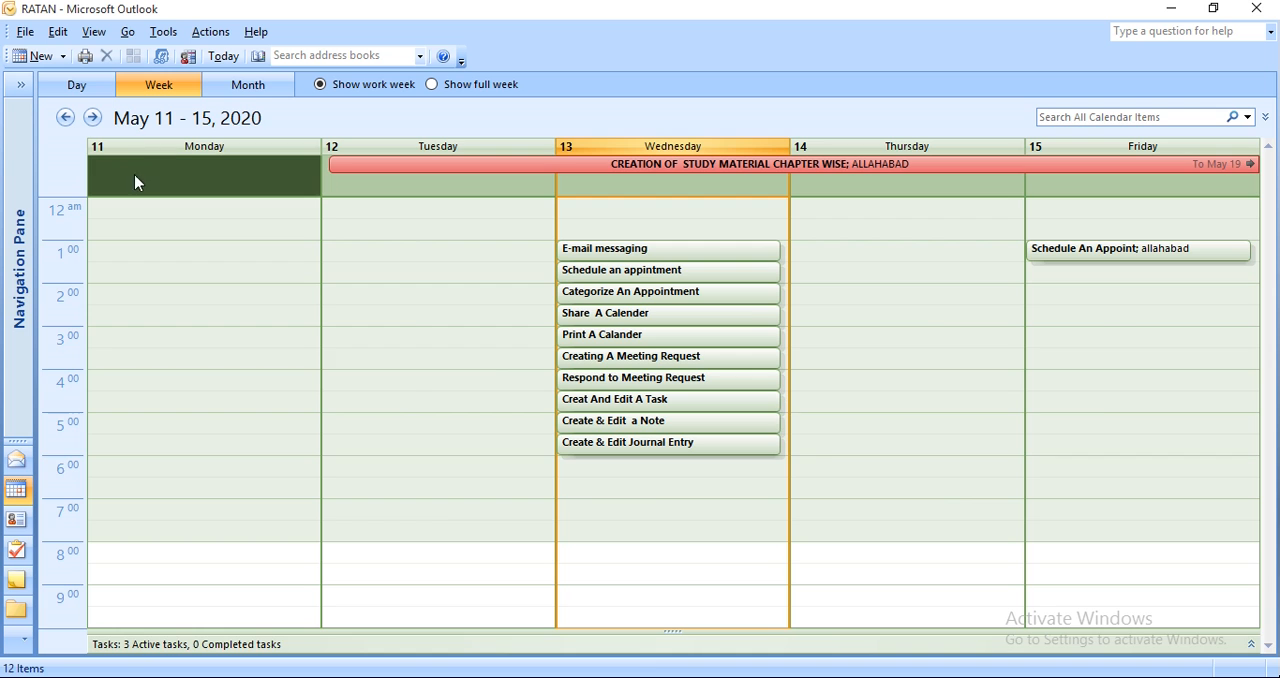
pyautogui.click(250, 86)
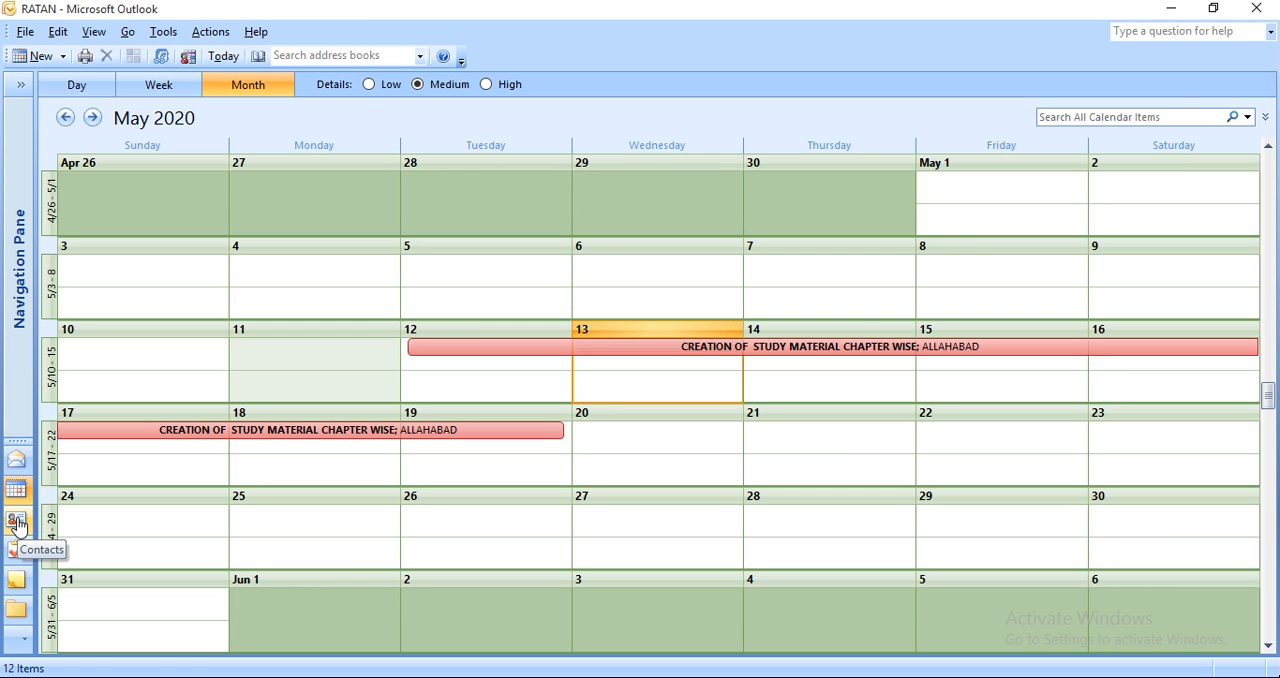
# Show Sunday, May 10, 2020 in the calendar's Day view.
pyautogui.click(57, 33)
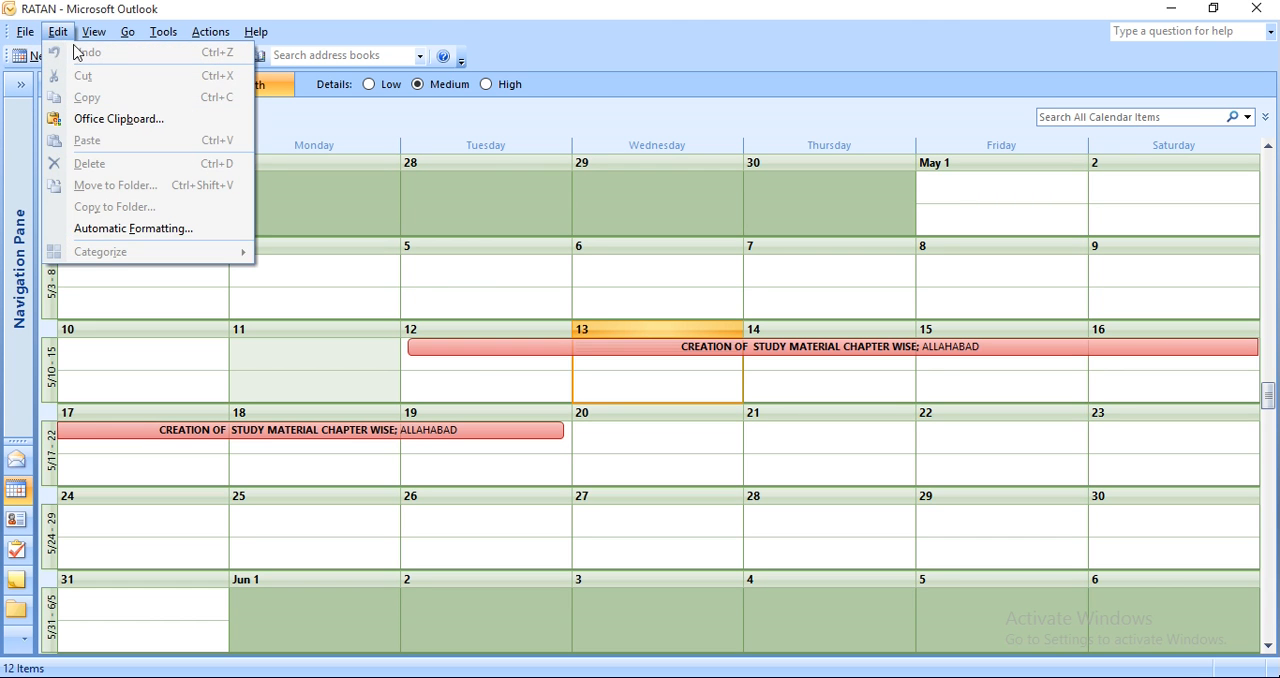
pyautogui.click(151, 333)
pyautogui.click(151, 333)
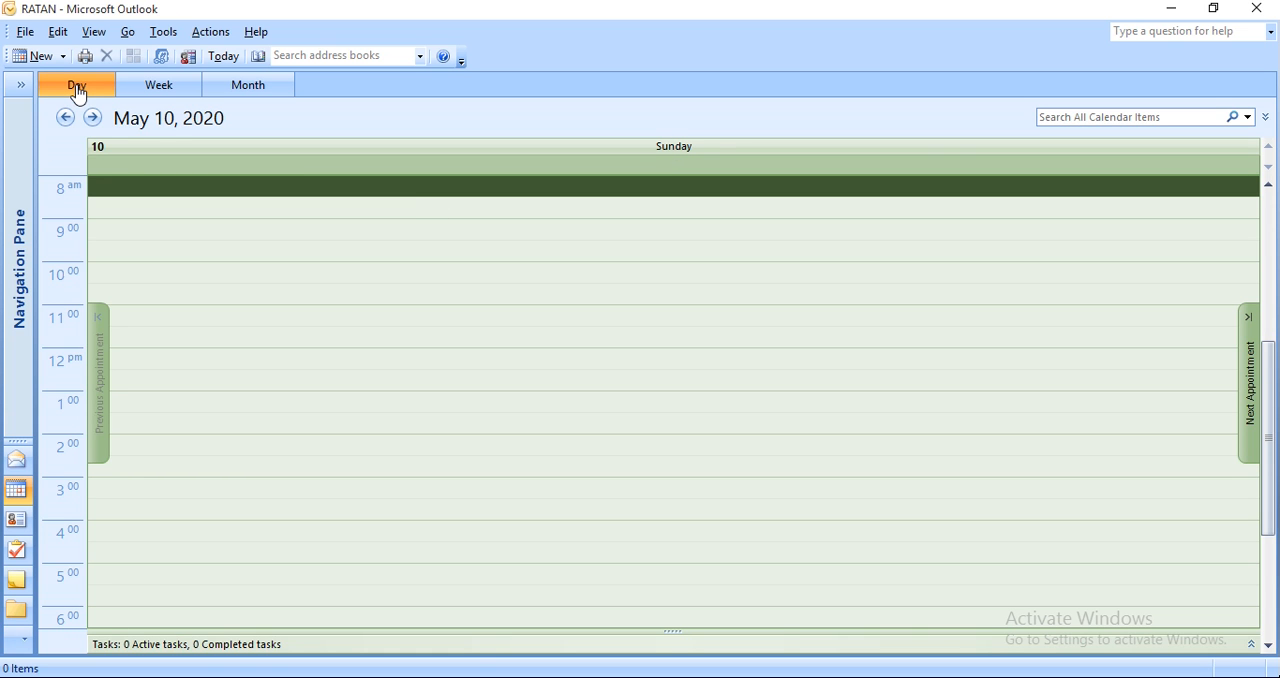
pyautogui.click(95, 33)
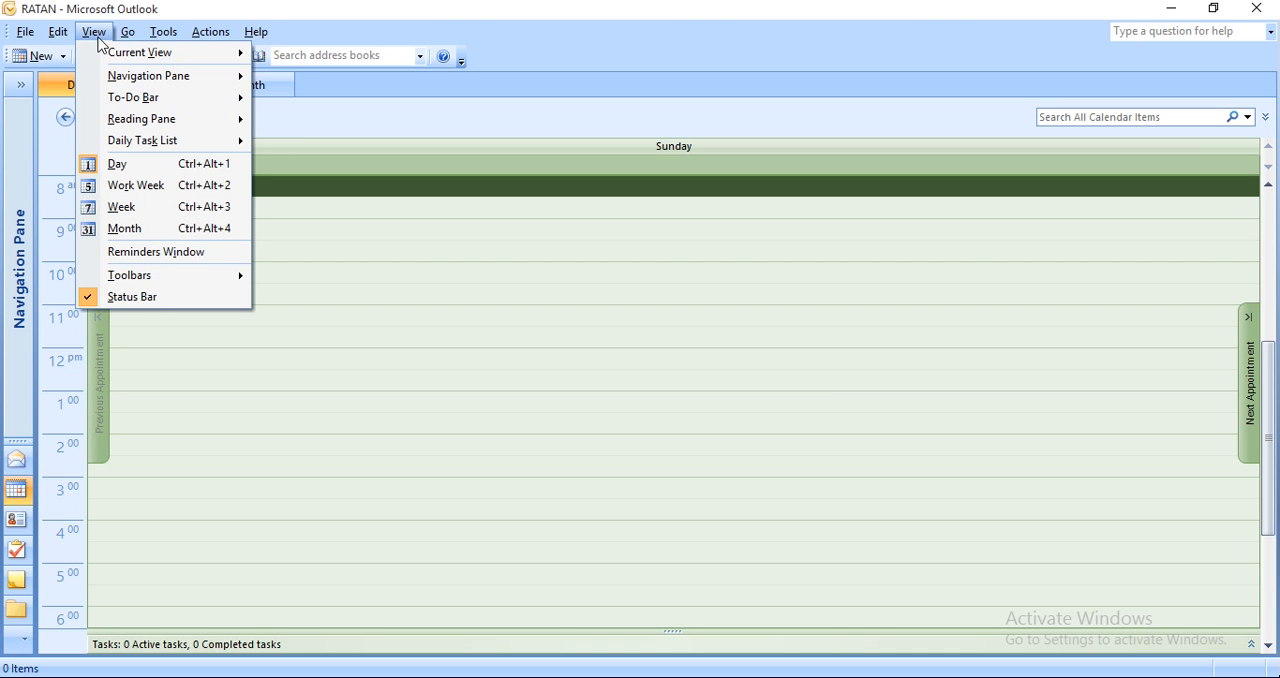
pyautogui.click(117, 165)
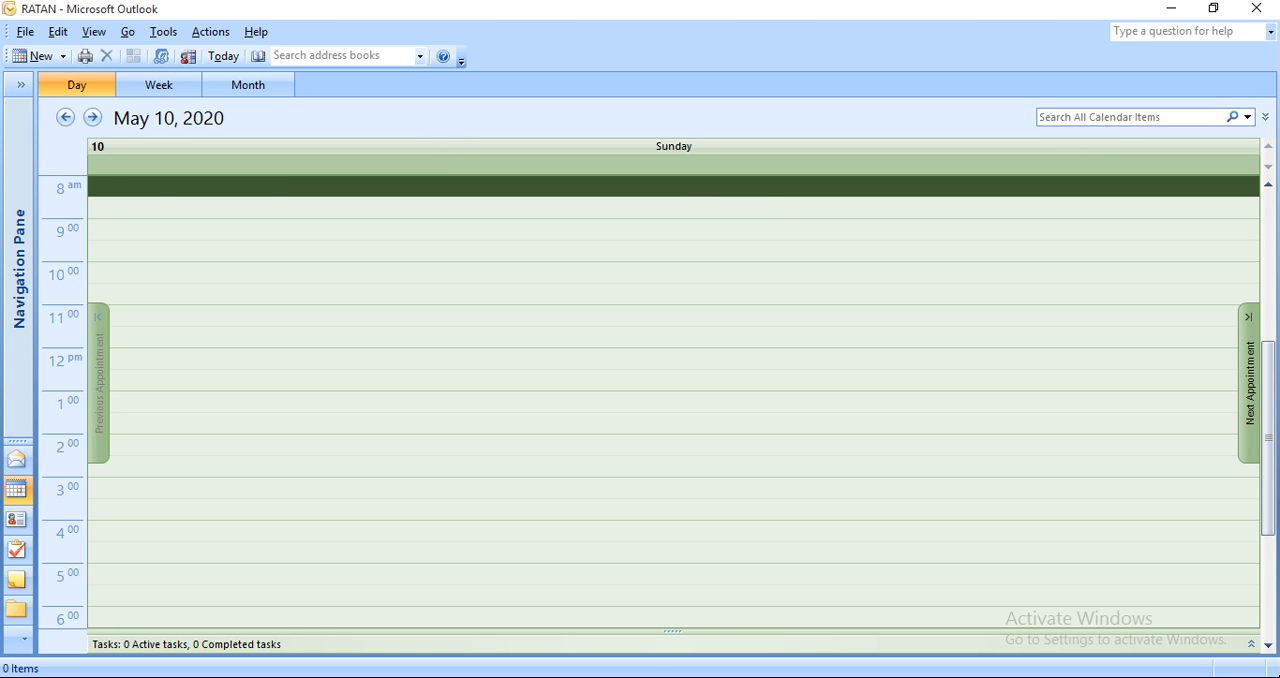
pyautogui.click(25, 33)
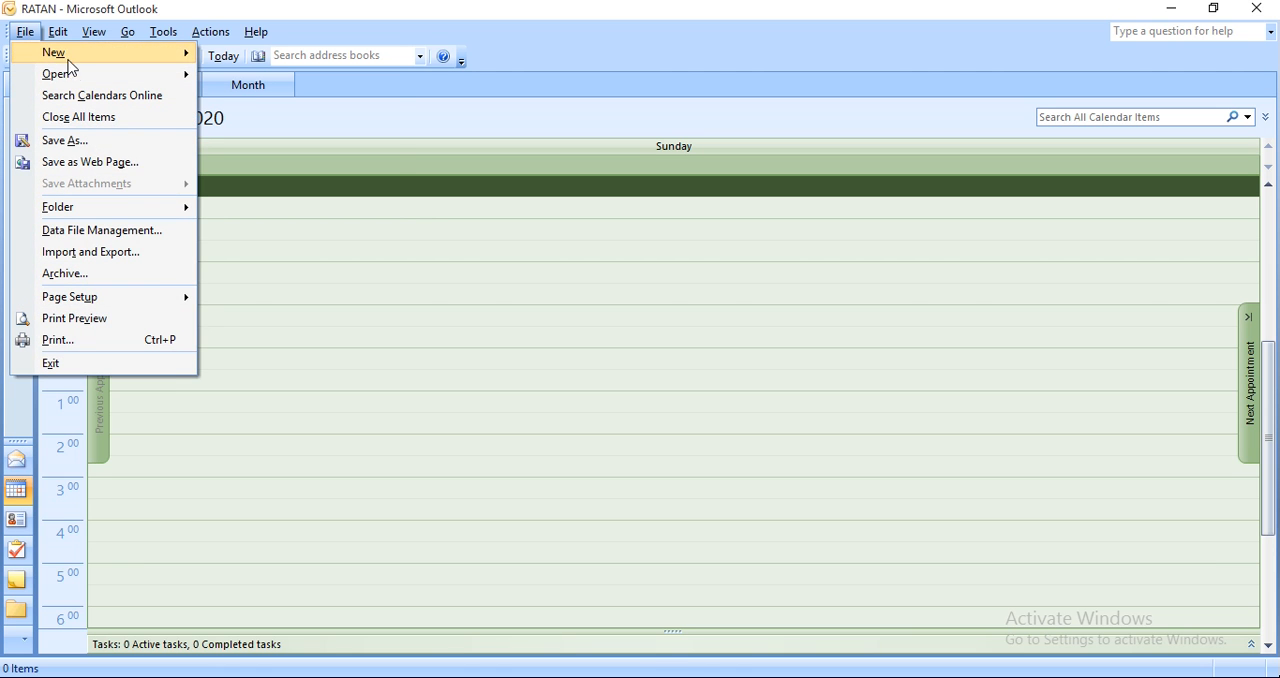
pyautogui.click(224, 41)
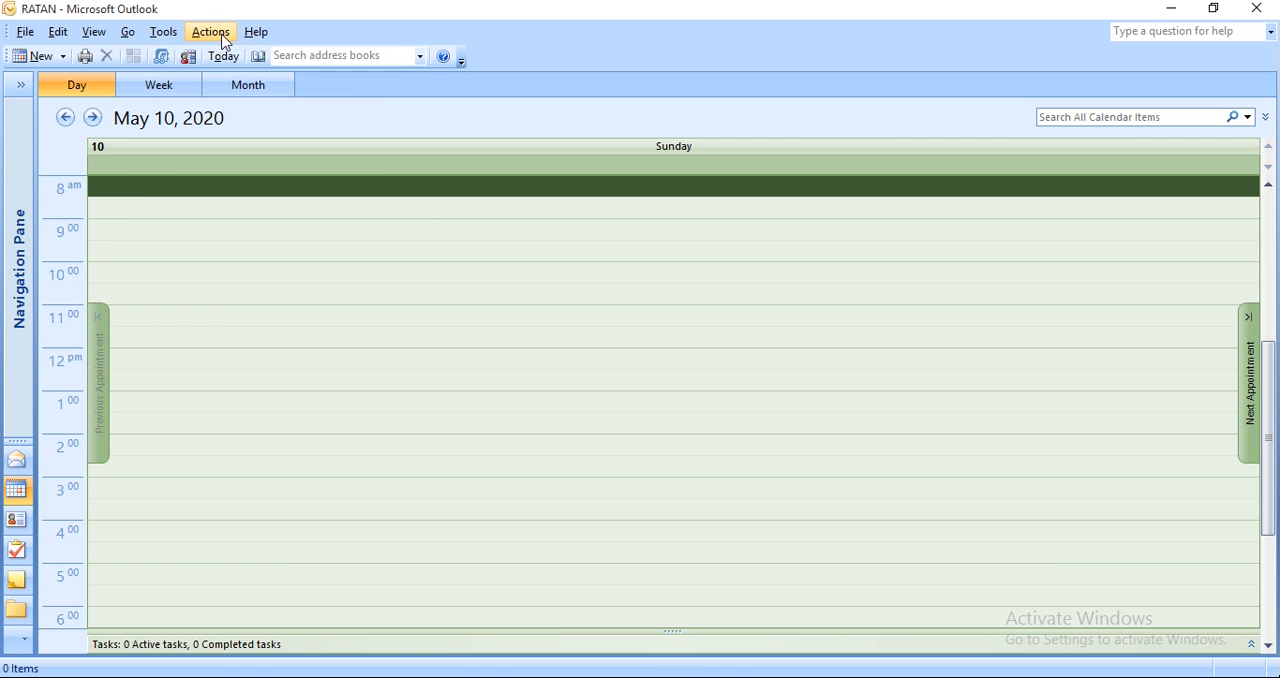
pyautogui.click(132, 40)
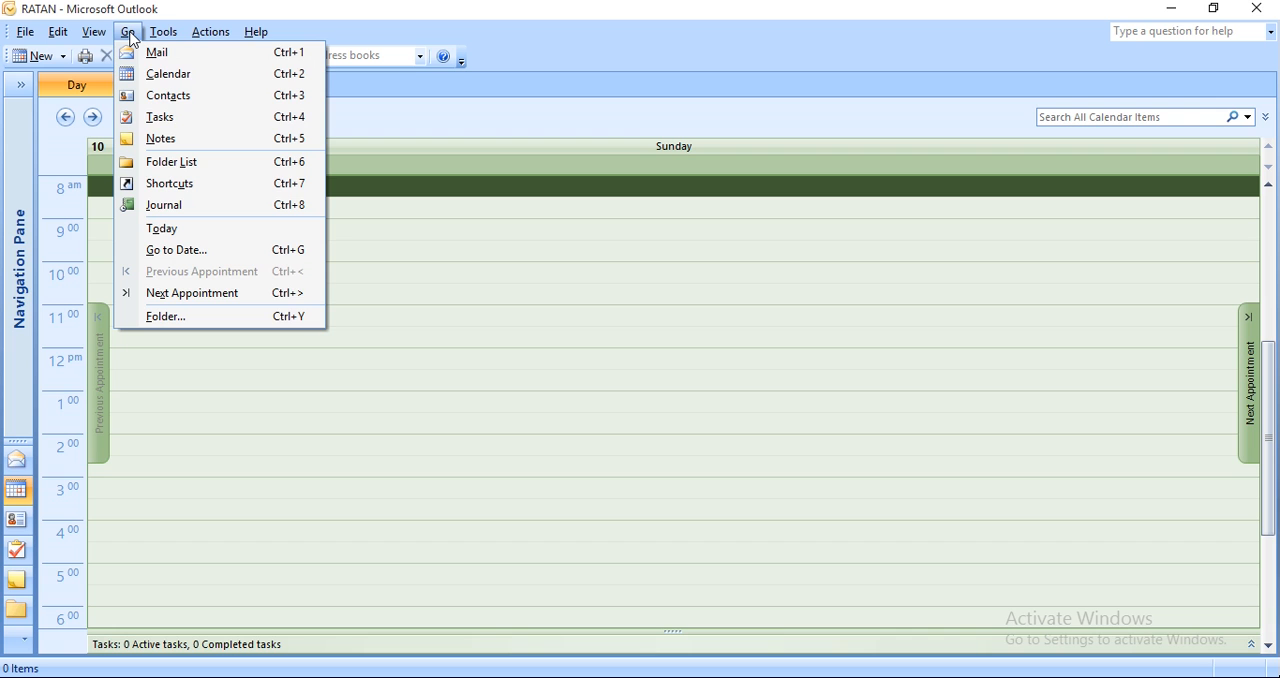
pyautogui.click(165, 76)
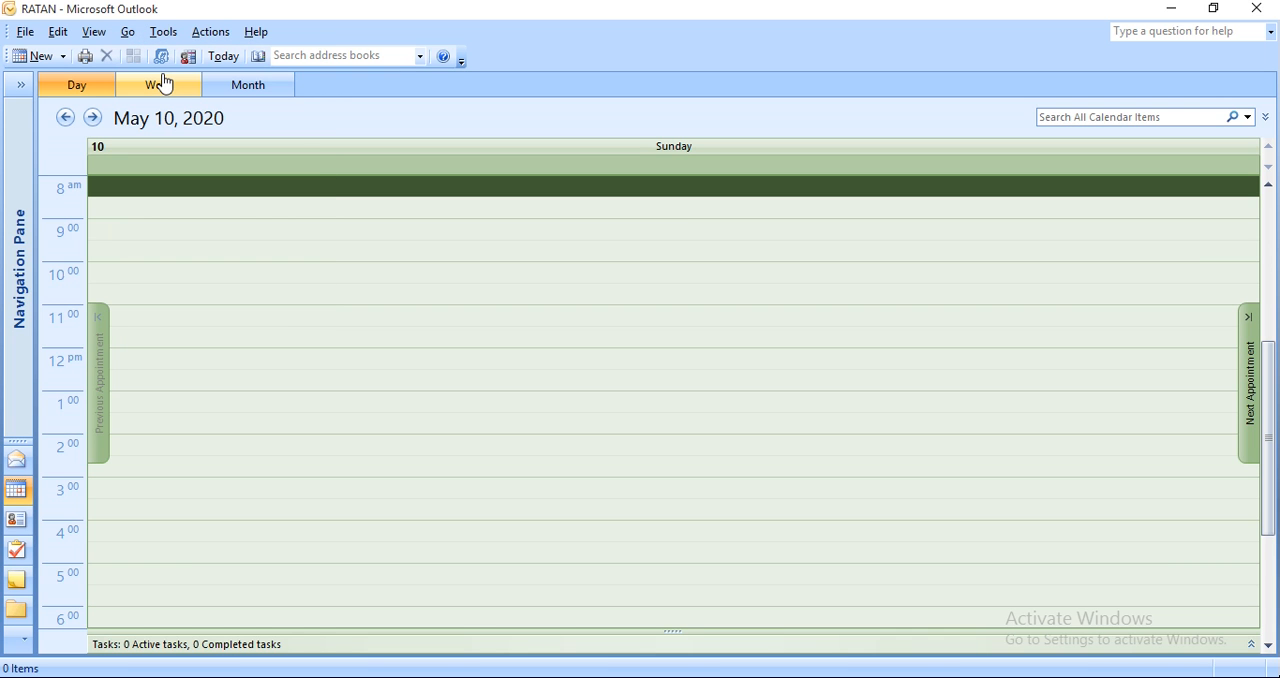
# Show the folder list and select the subfolder under Calendar.
pyautogui.click(127, 32)
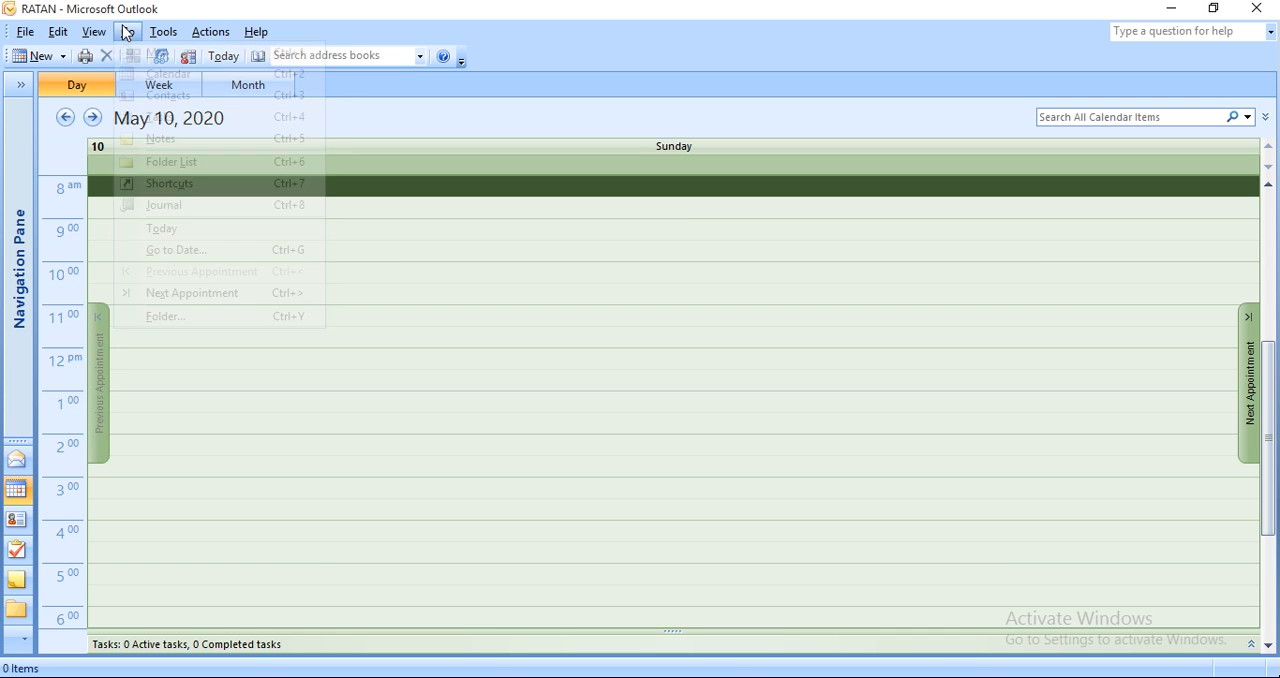
pyautogui.click(185, 163)
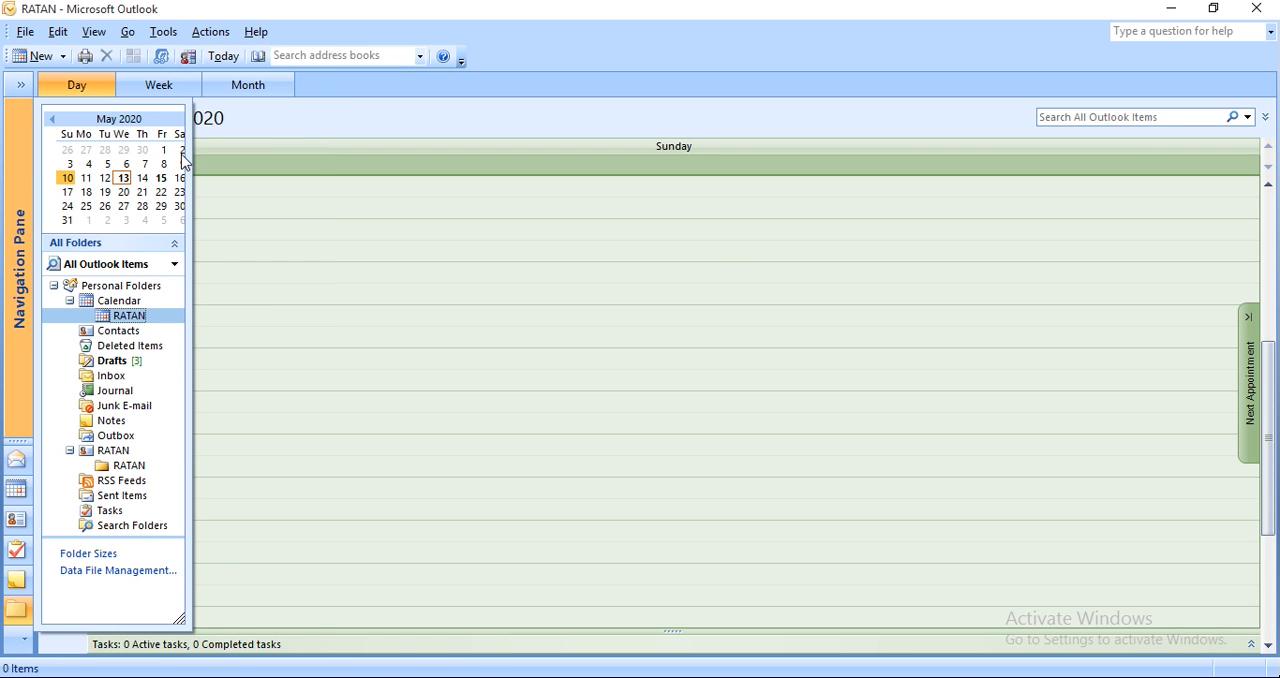
pyautogui.click(128, 318)
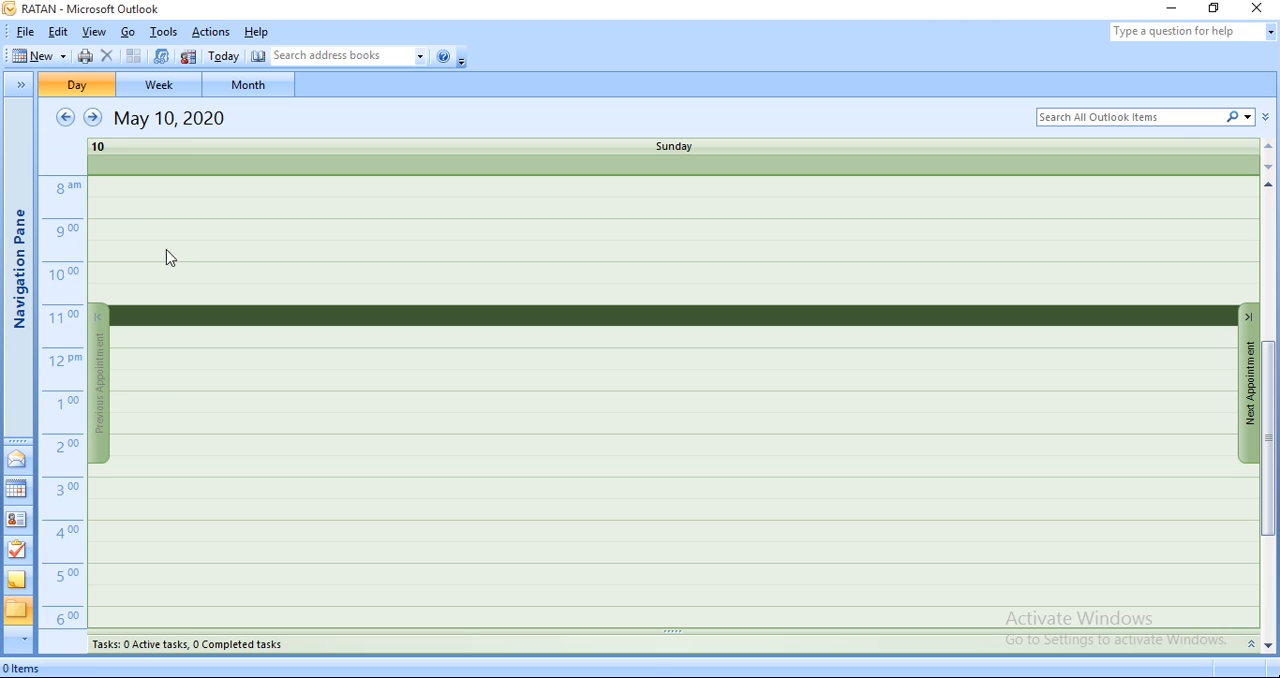
# Add an appointment "e mail messaging" at 8:30 AM on May 10, 2020 and snooze its reminder for 5 minutes.
pyautogui.click(139, 209)
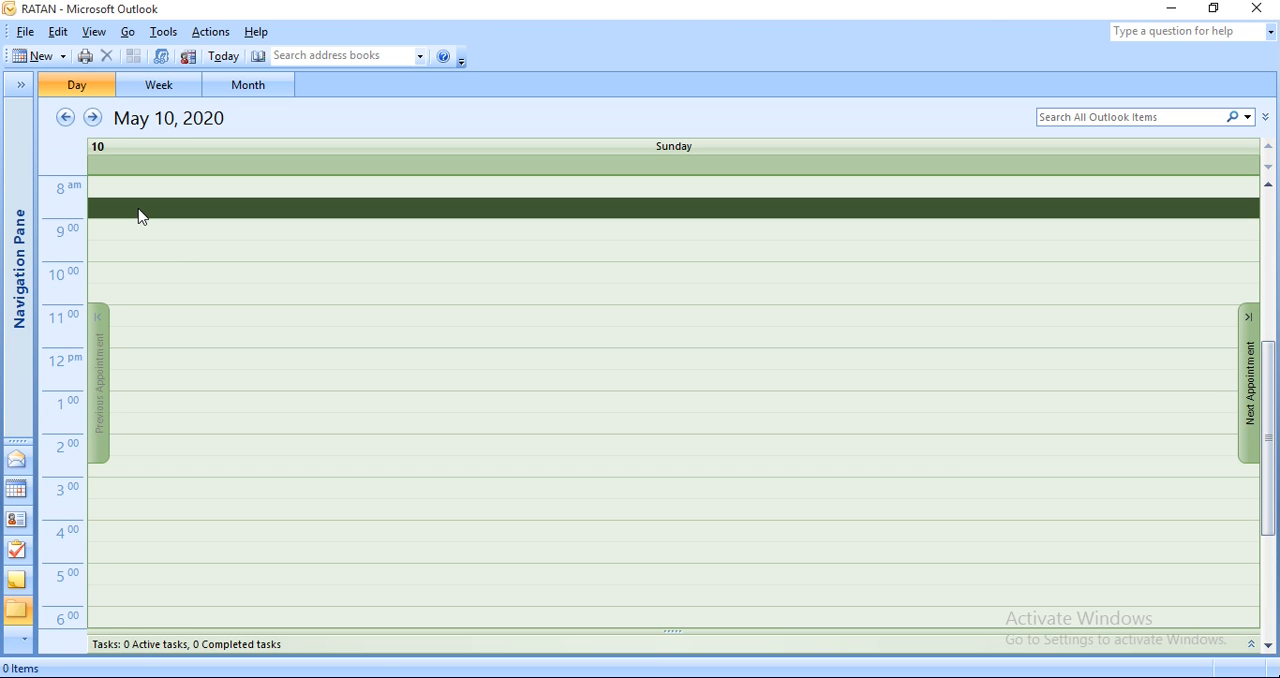
pyautogui.write('e')
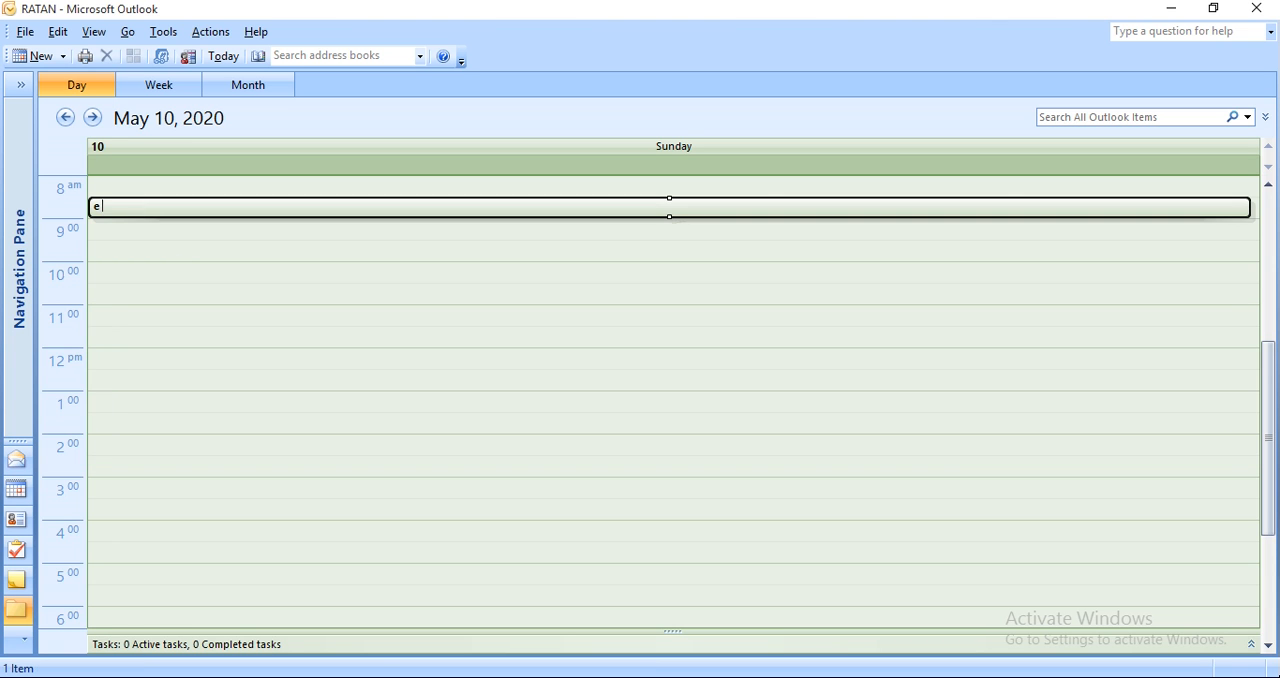
pyautogui.write(' mail messaging')
pyautogui.press('Return')
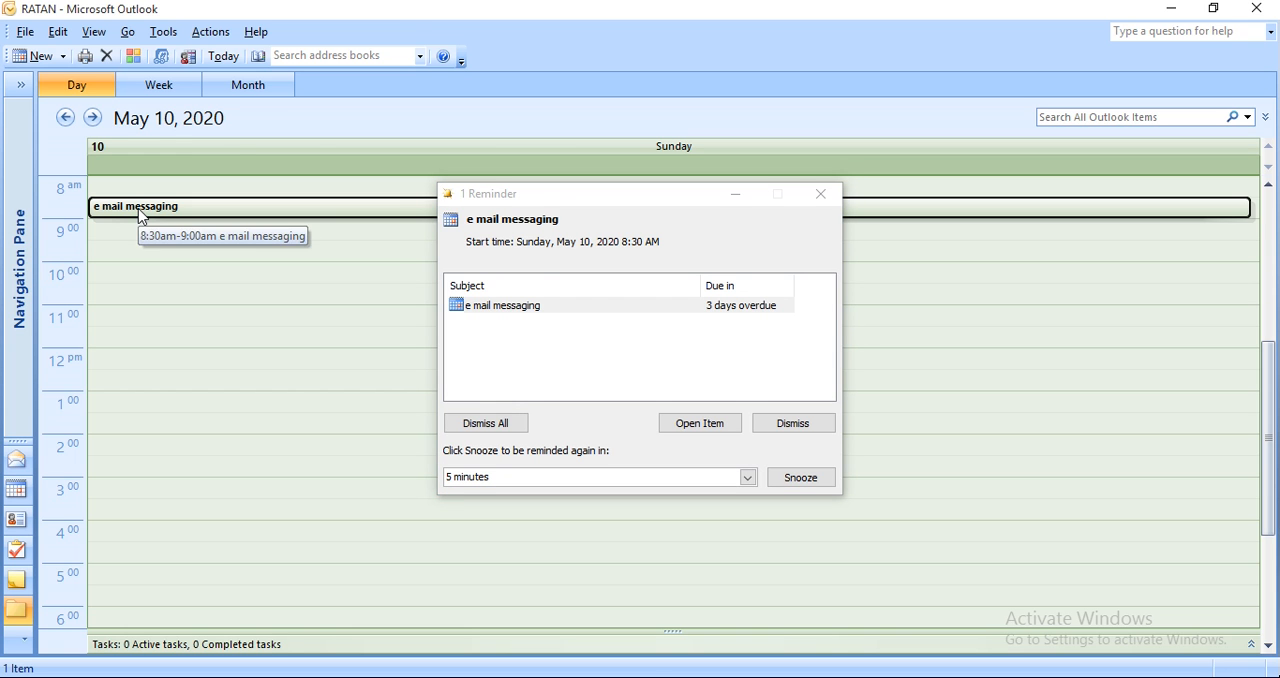
pyautogui.click(822, 485)
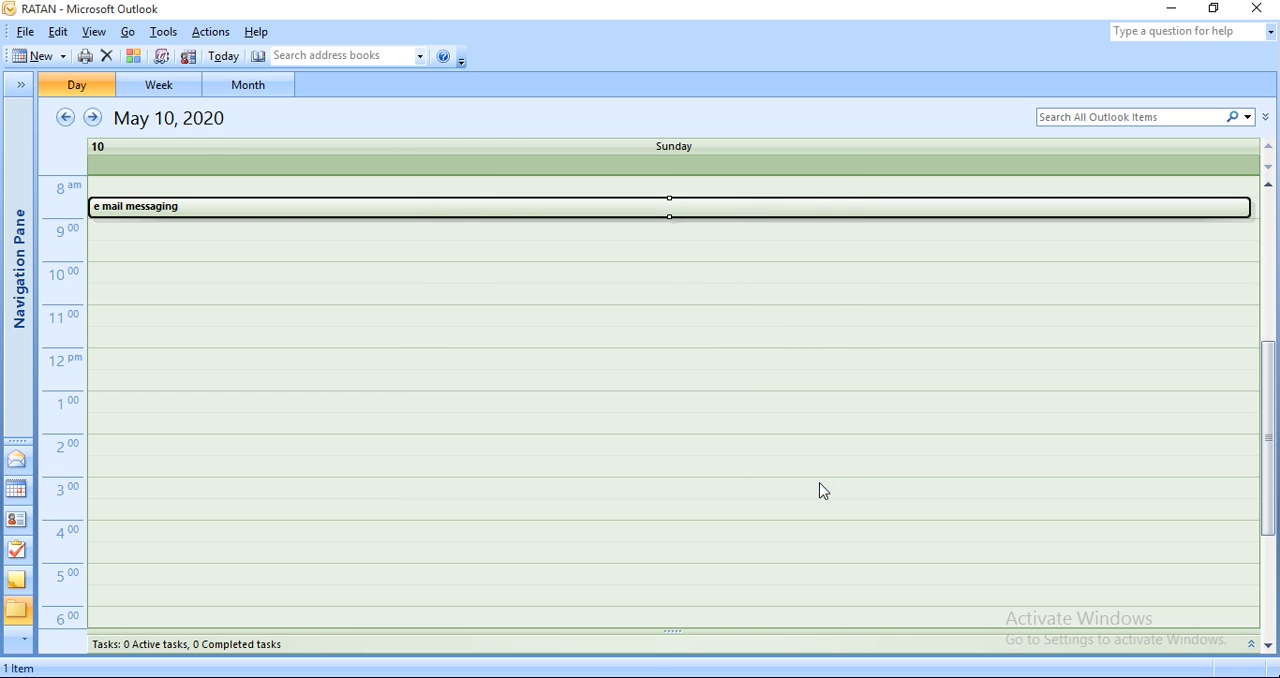
# Open Contacts and enter the new contact's full name in capital letters in the new-contact row.
pyautogui.click(16, 533)
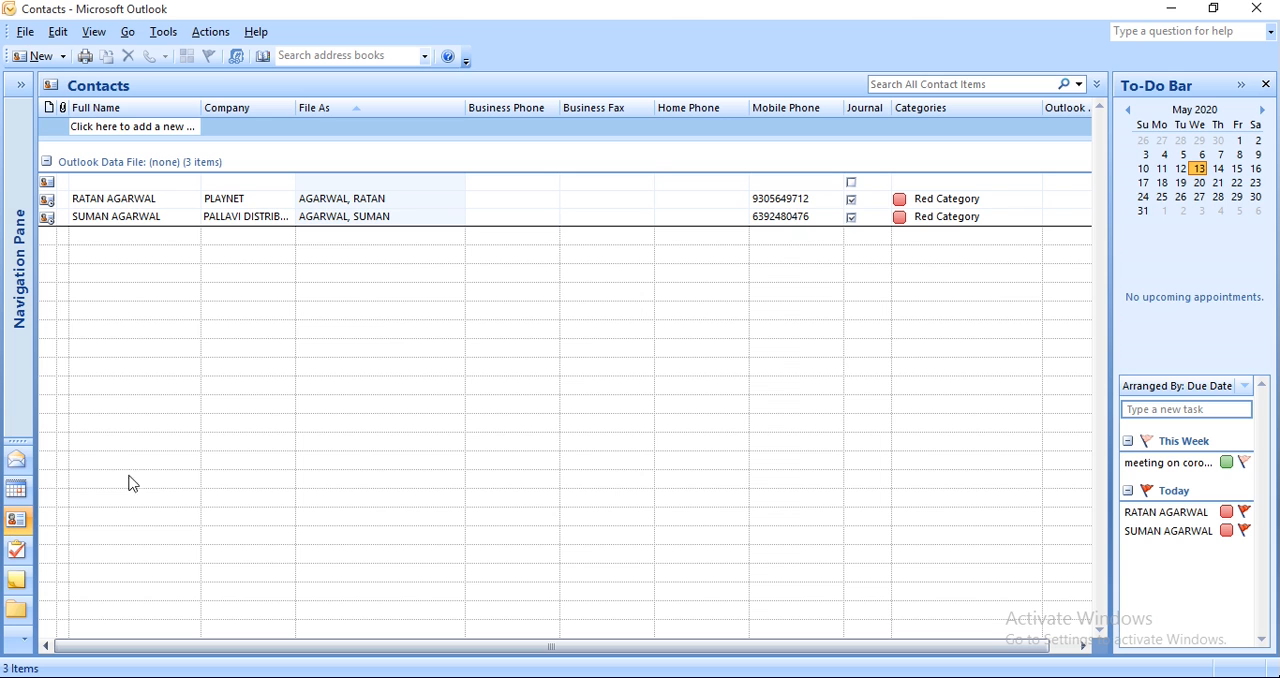
pyautogui.click(131, 127)
pyautogui.press('Tab')
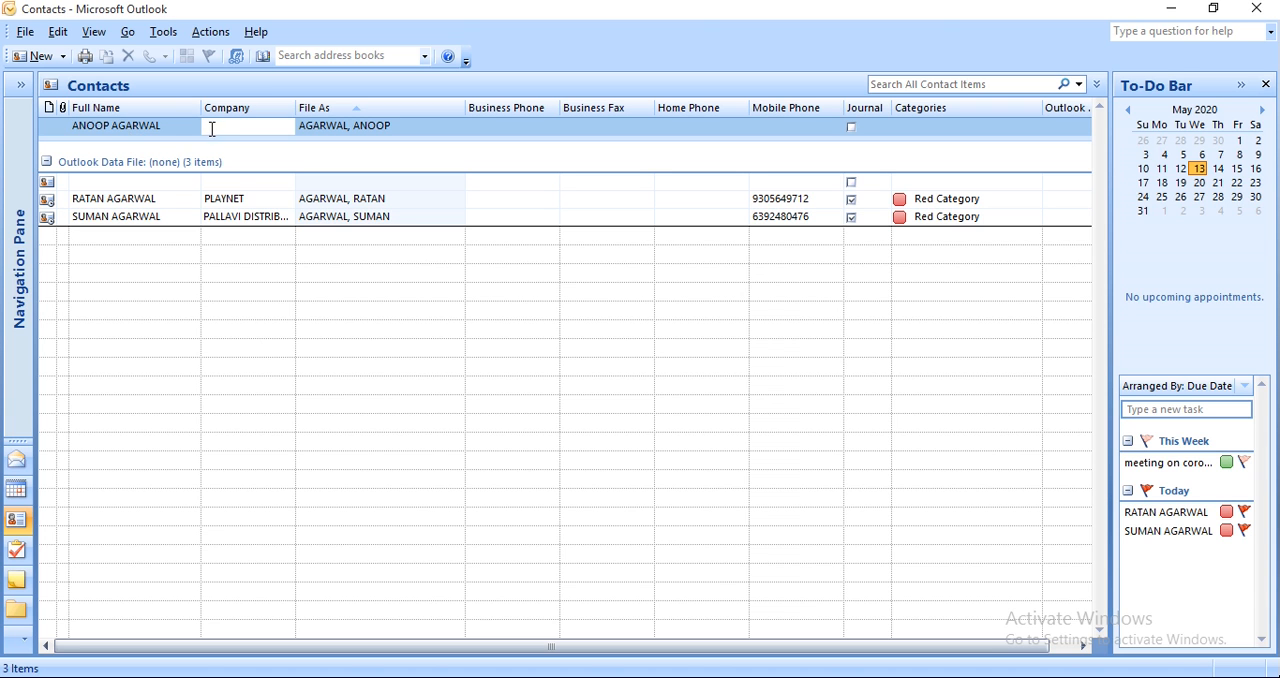
# Enter AUTO DIESELS as the new contact's company and keep the suggested File As name.
pyautogui.write('AUTO DIESELS')
pyautogui.press('Tab')
# Enter the new contact's mobile phone number, leaving the other phone and fax fields blank and the Journal option off.
pyautogui.press('Tab')
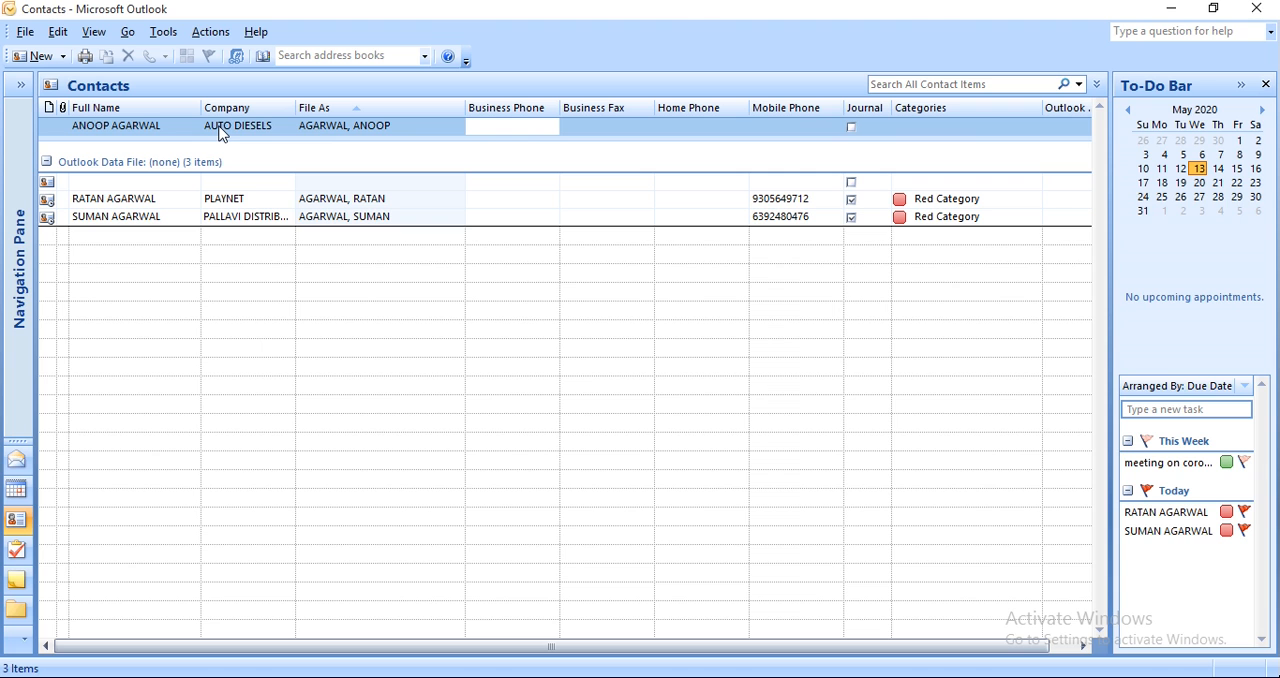
pyautogui.press('Tab')
pyautogui.press('Tab')
pyautogui.press('Tab')
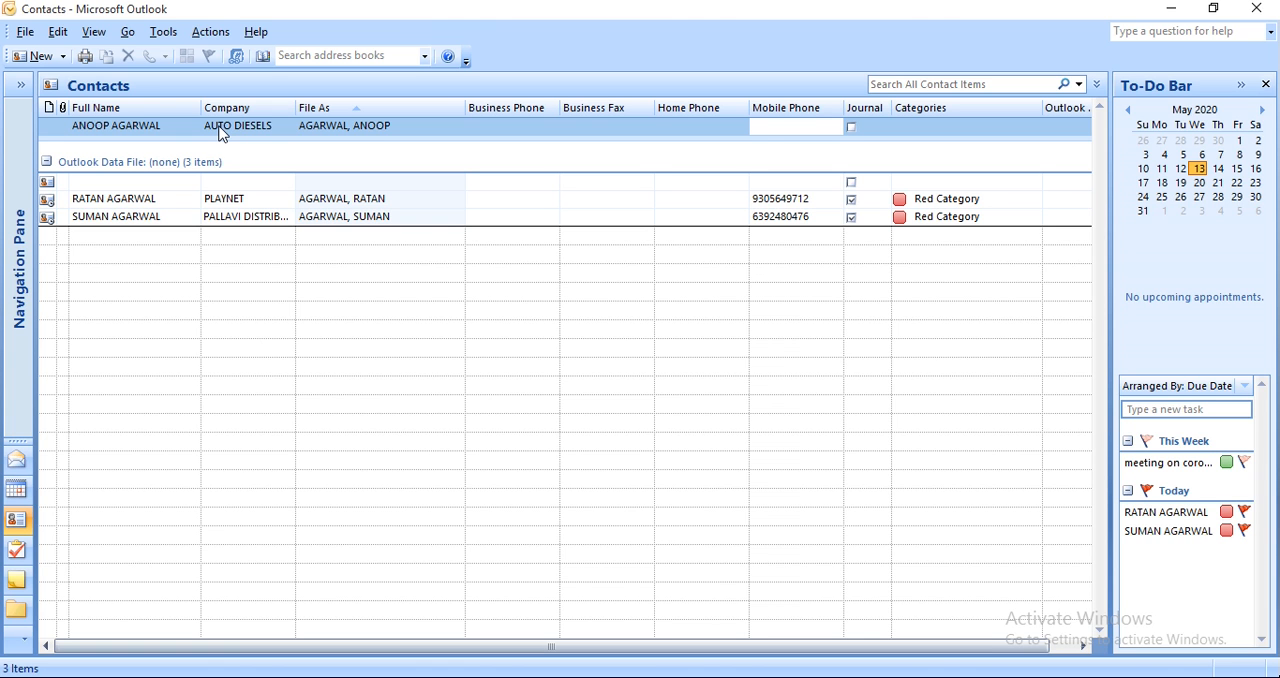
pyautogui.press('Tab')
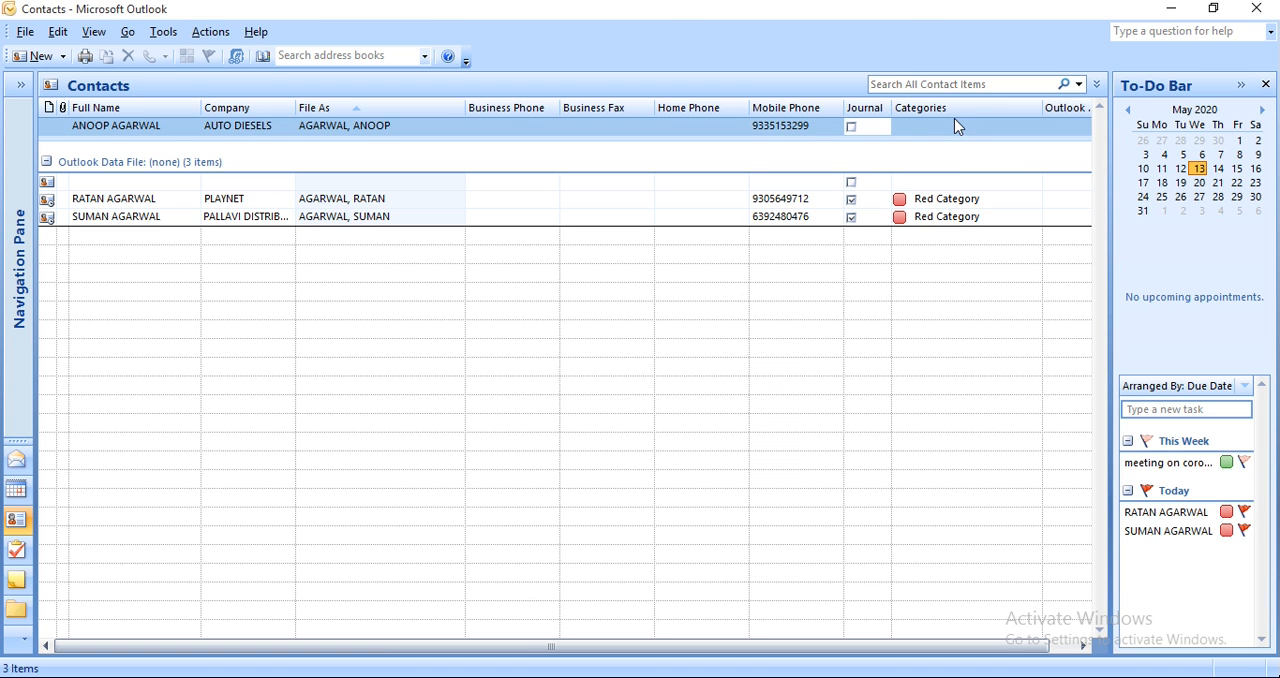
pyautogui.click(852, 127)
# Open the address book and search it for the new contact by first name.
pyautogui.click(162, 33)
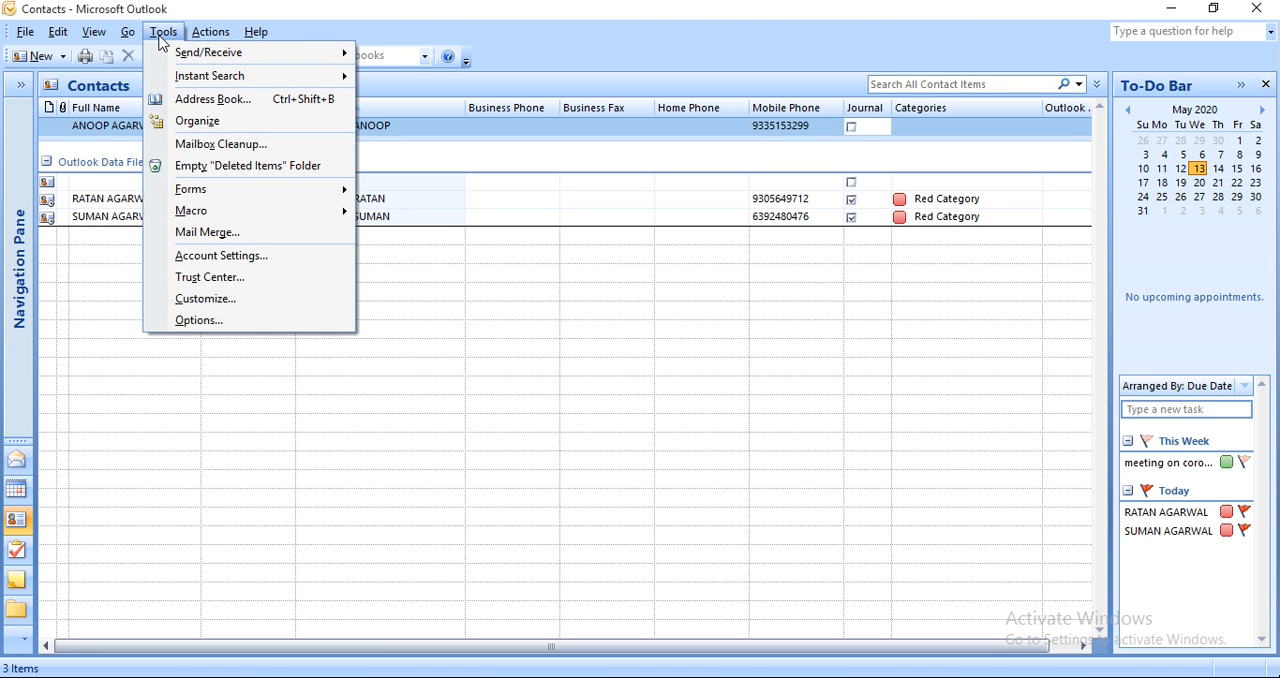
pyautogui.click(225, 104)
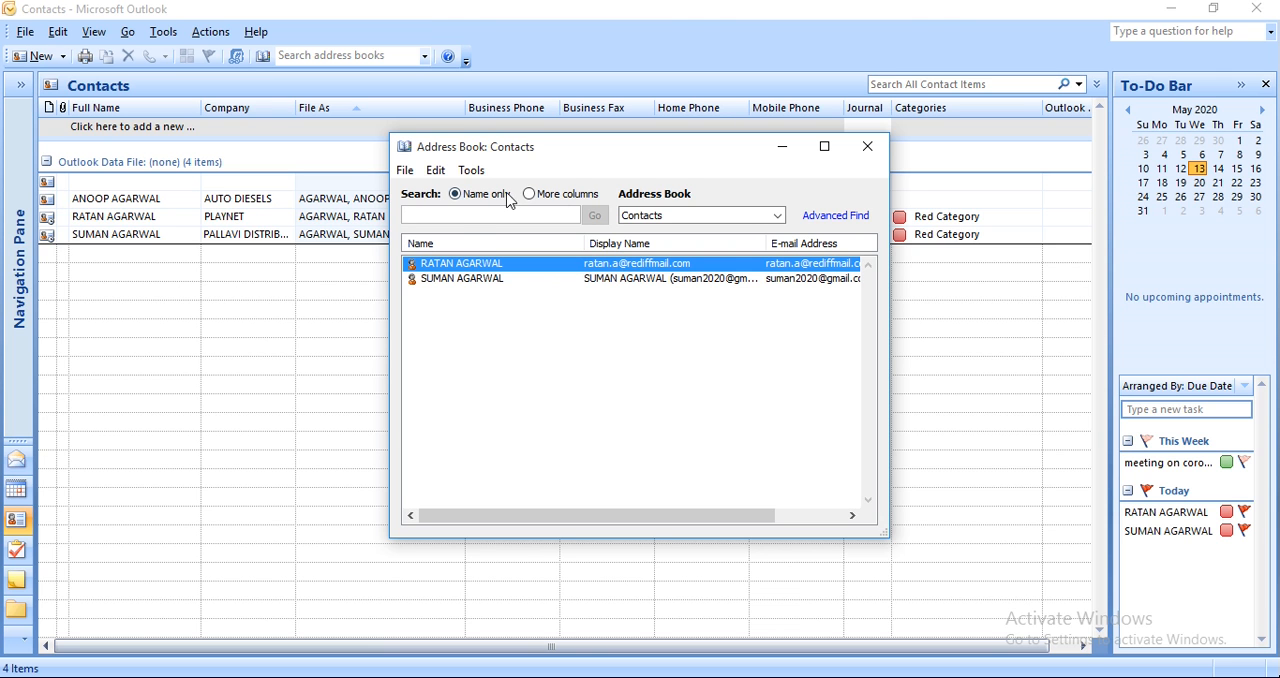
pyautogui.write('anoop')
pyautogui.press('Return')
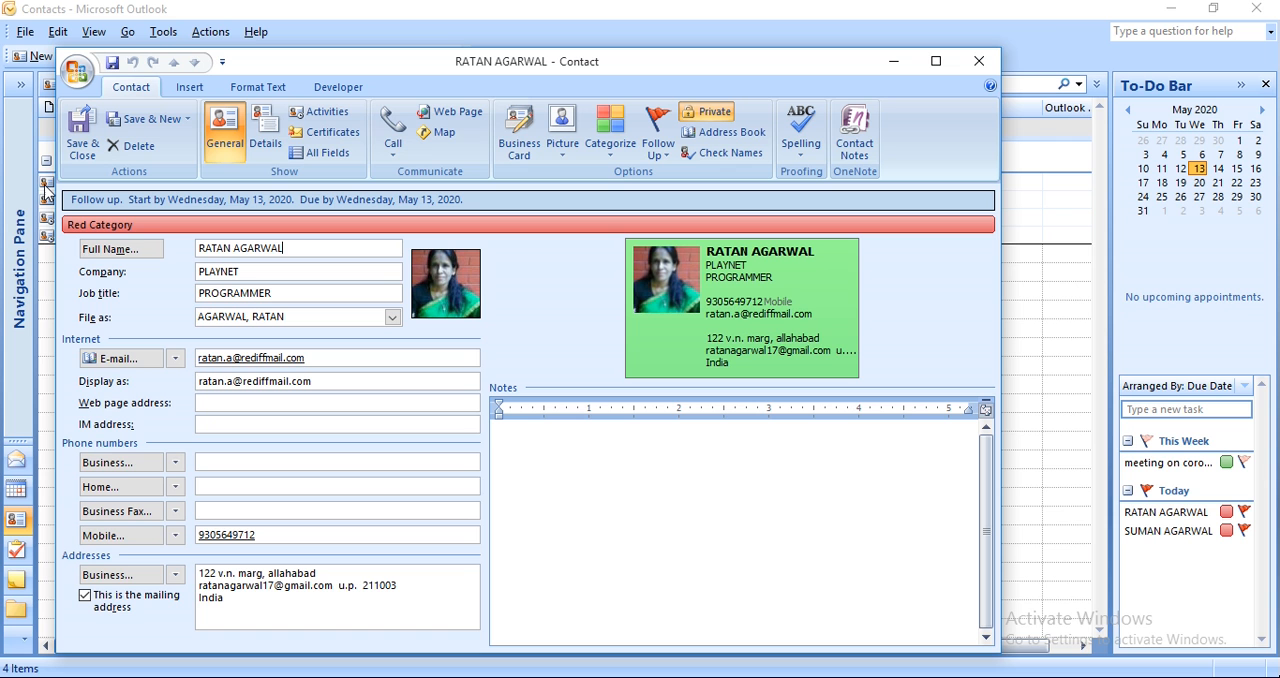
# Open the full record of the AUTO DIESELS contact from the contacts list.
pyautogui.click(46, 235)
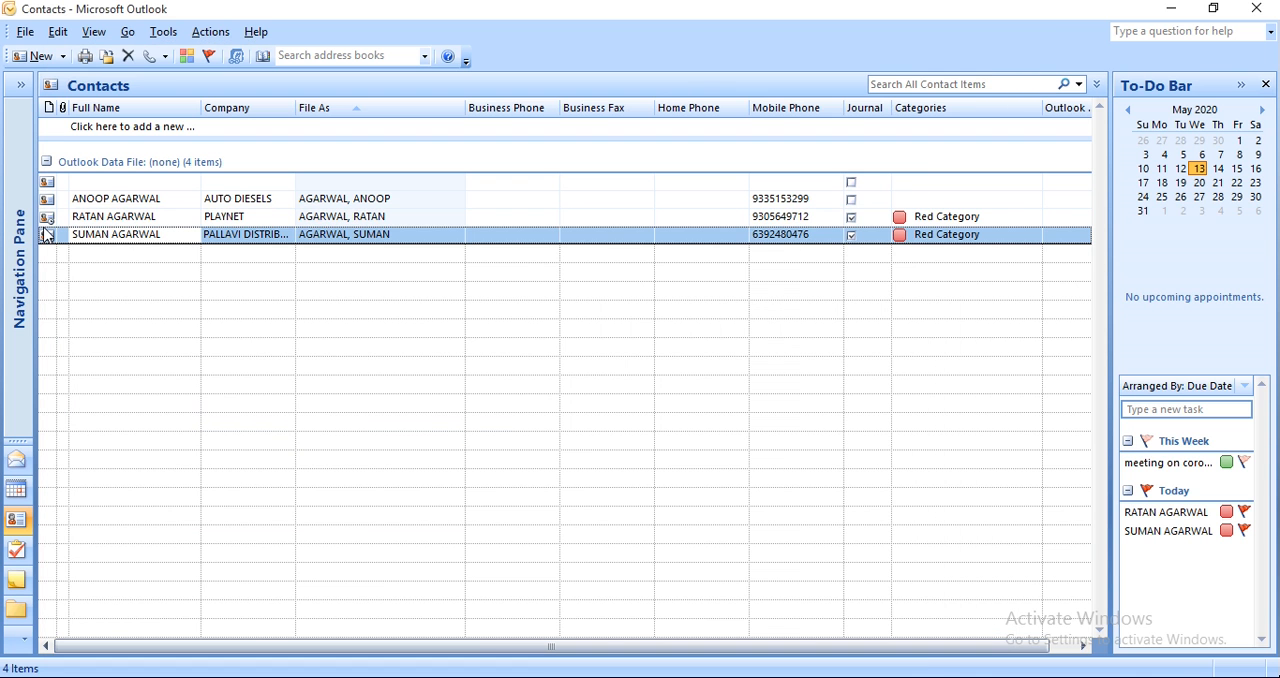
pyautogui.click(97, 200)
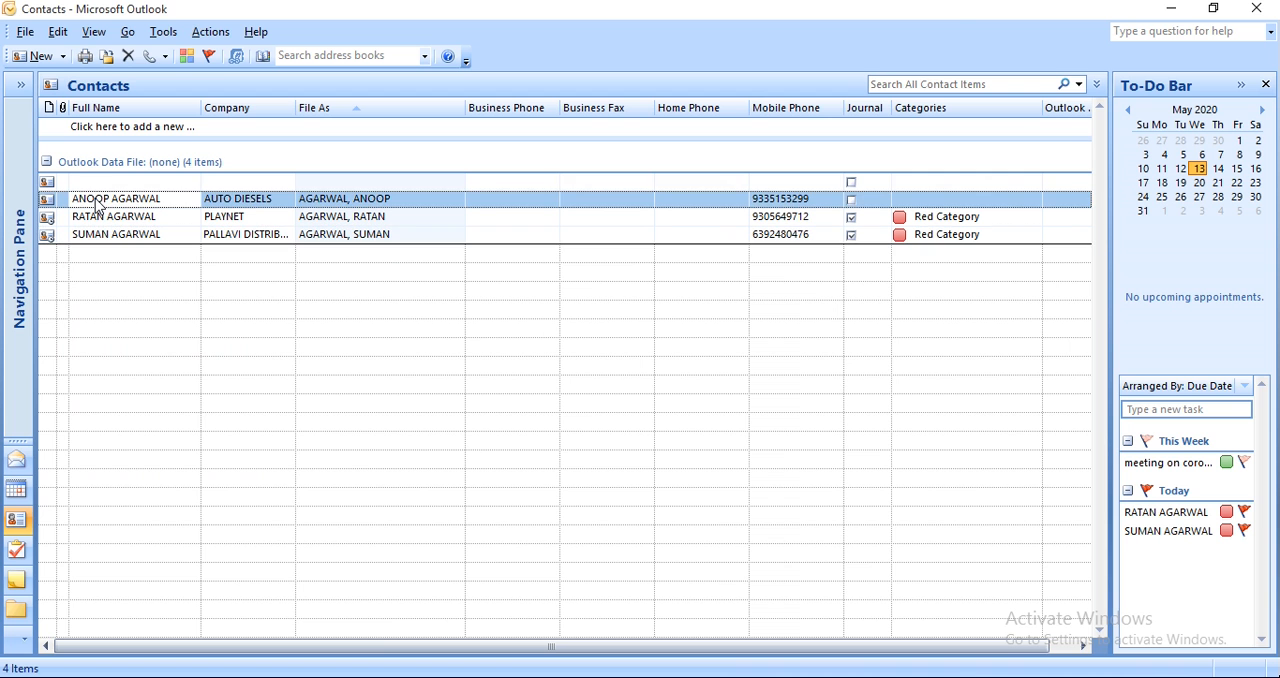
pyautogui.doubleClick(99, 203)
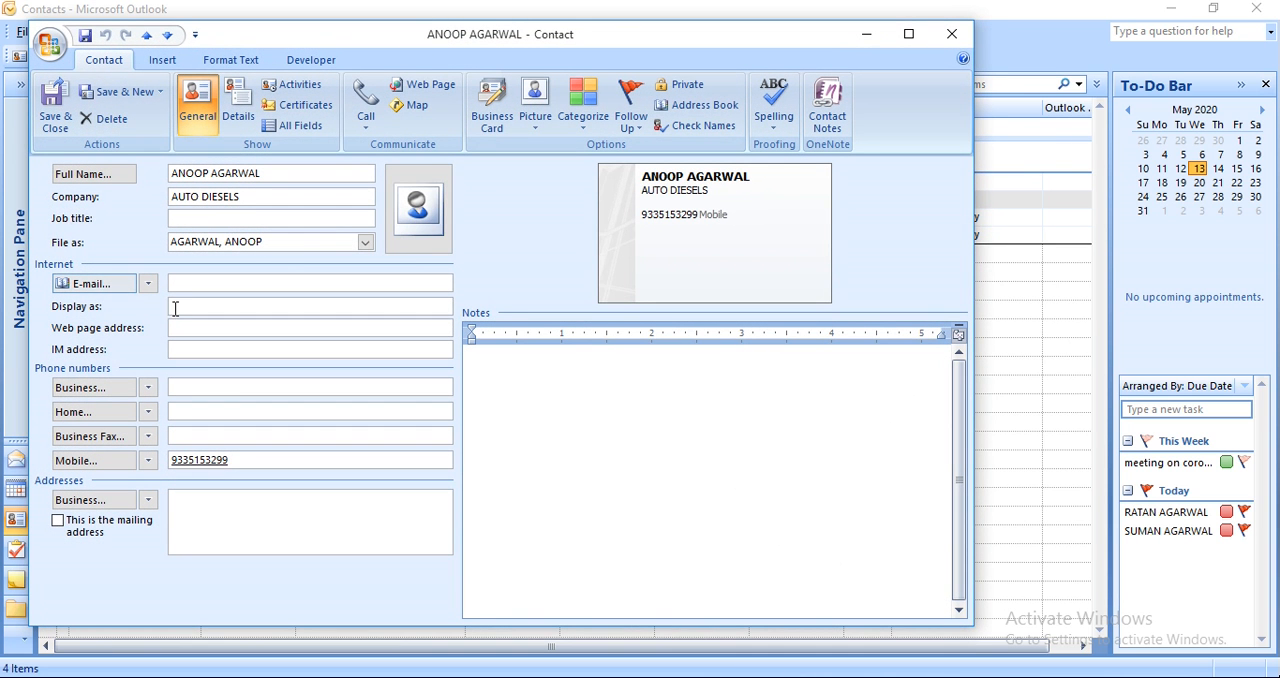
# Add the first portrait photo from the 9thb folder in Pictures as the contact's picture.
pyautogui.click(418, 208)
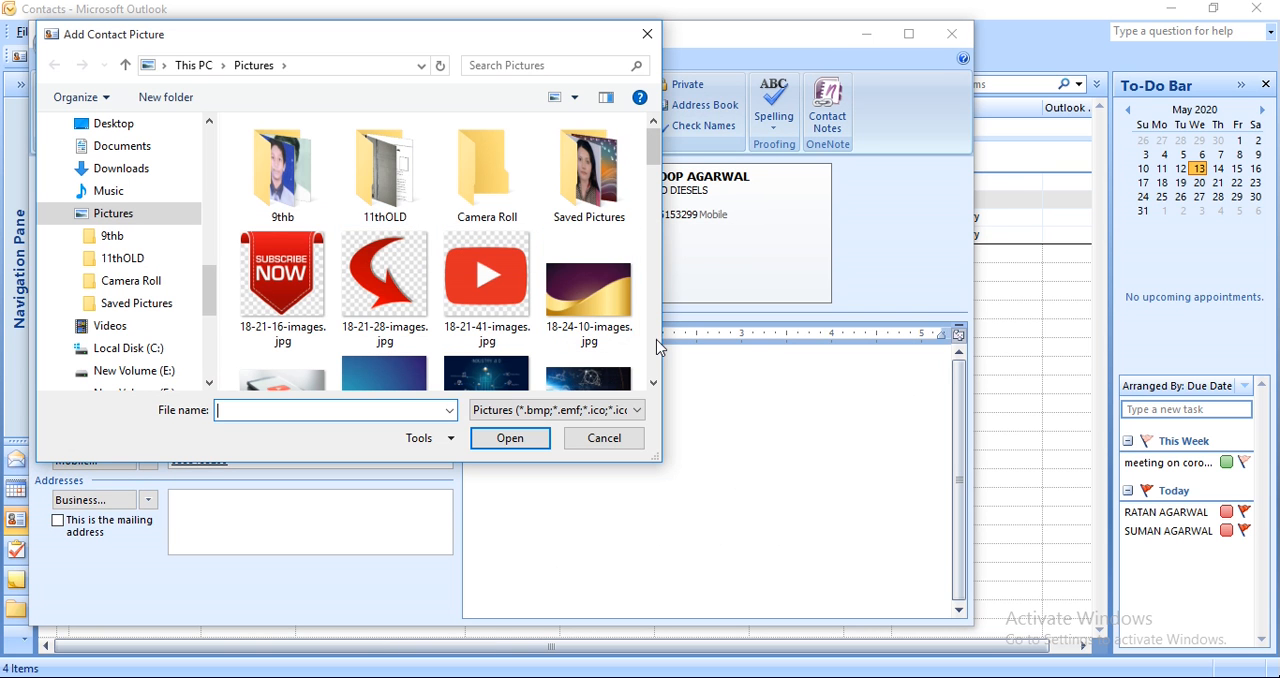
pyautogui.doubleClick(300, 165)
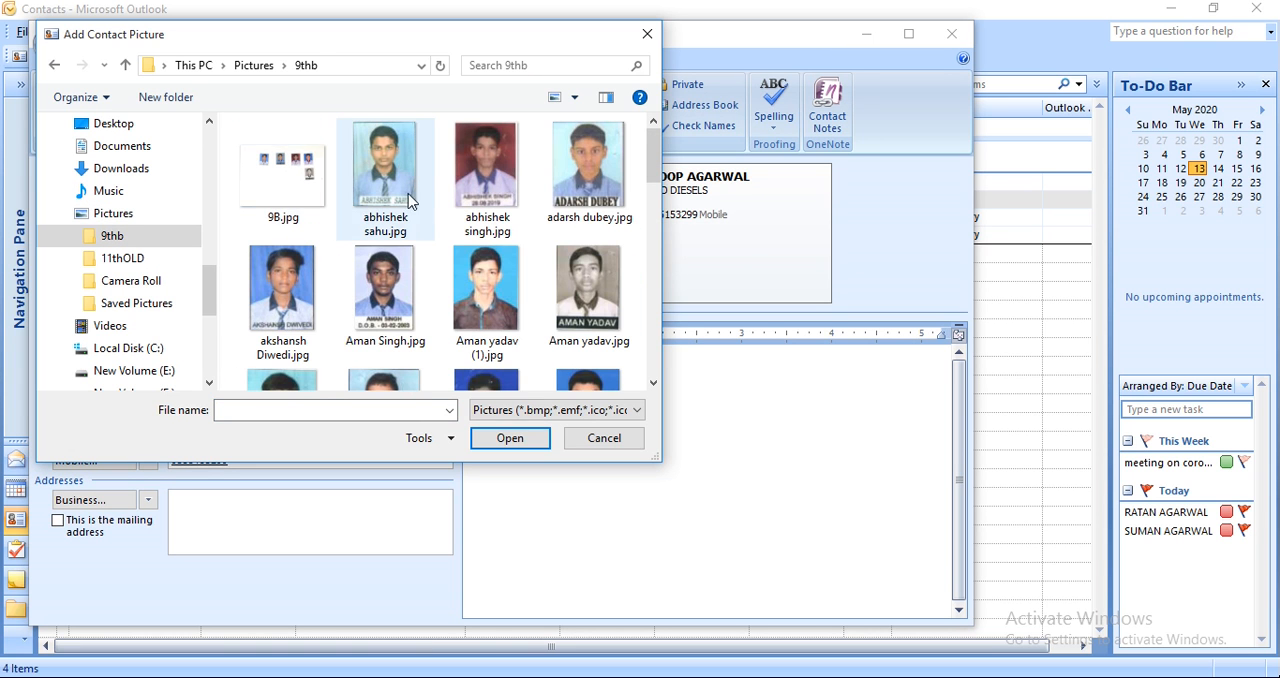
pyautogui.click(414, 188)
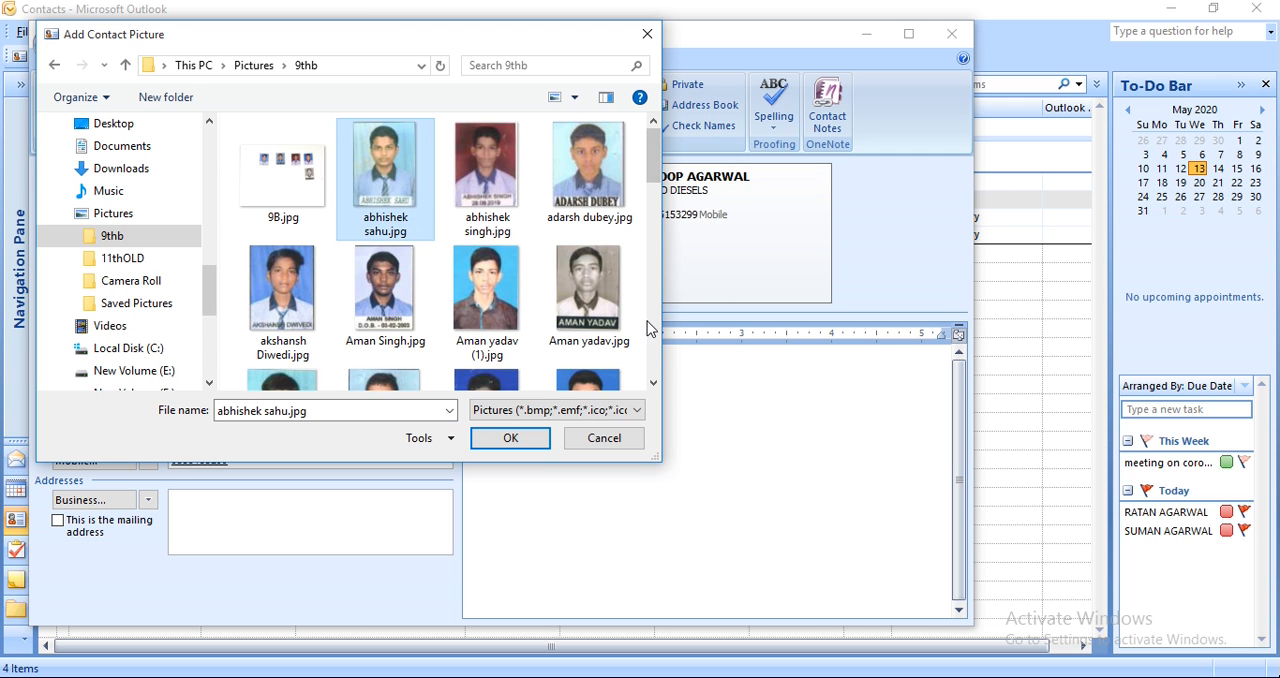
pyautogui.scroll(-3, 652, 332)
pyautogui.scroll(-3, 652, 330)
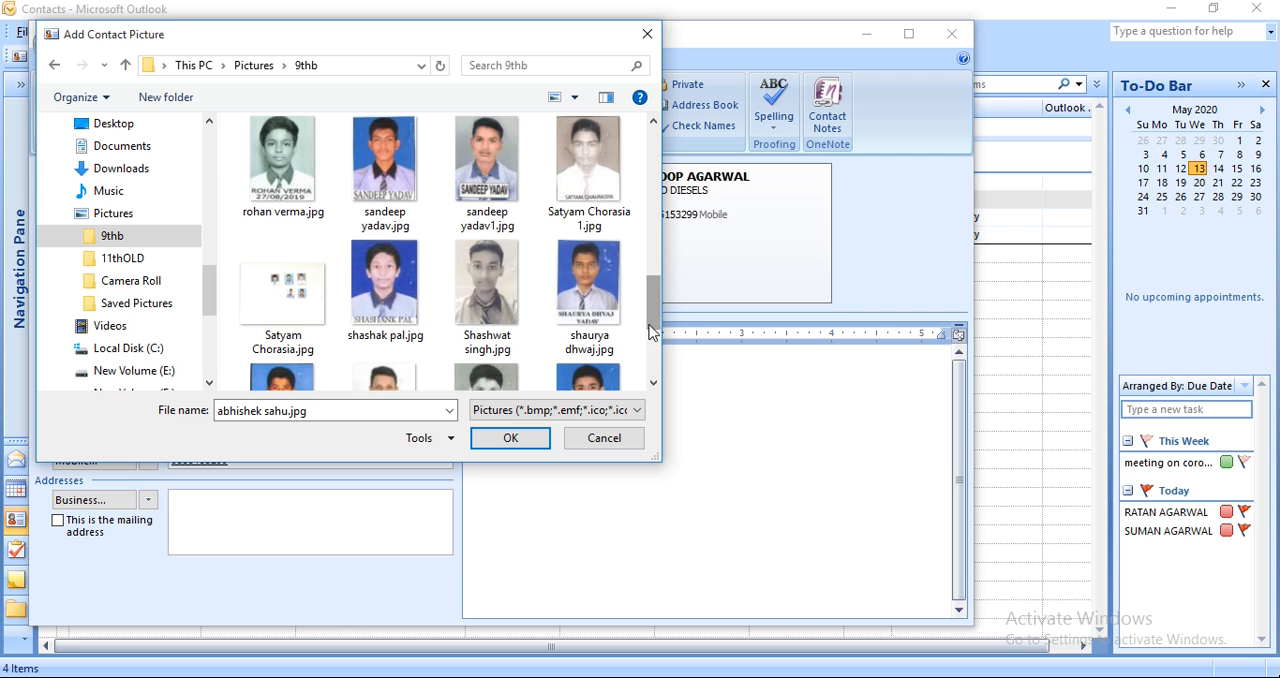
pyautogui.scroll(-2, 652, 330)
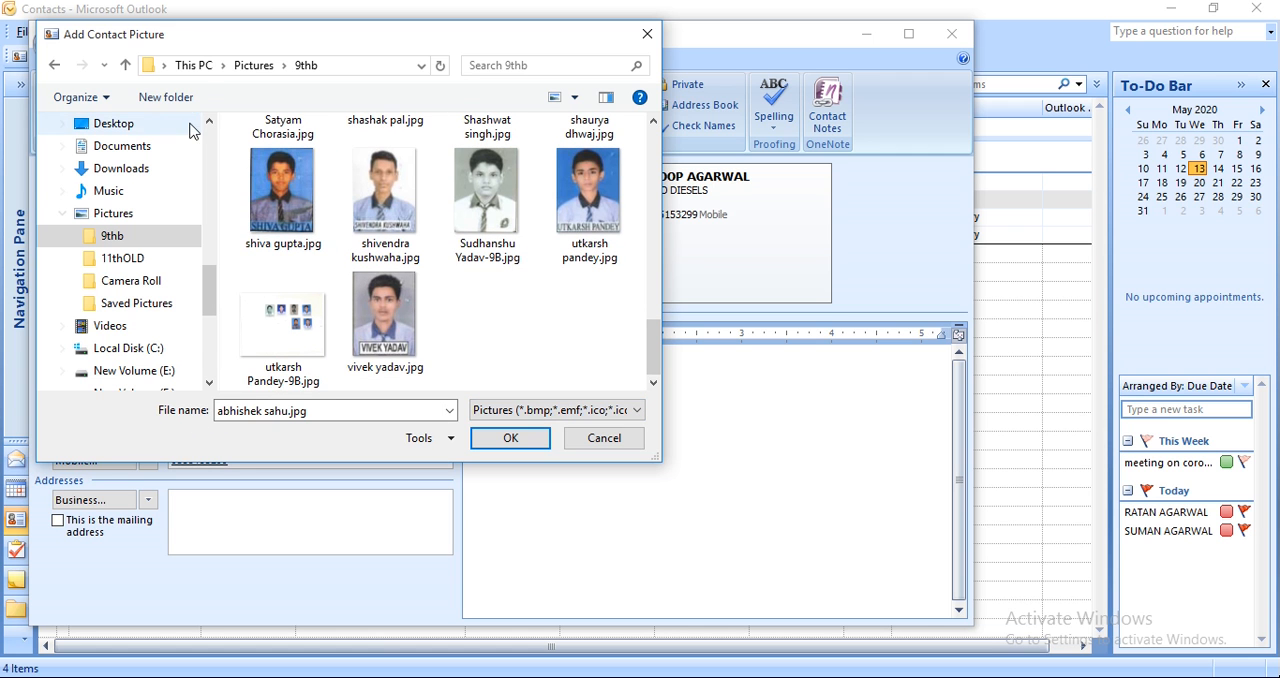
pyautogui.click(131, 67)
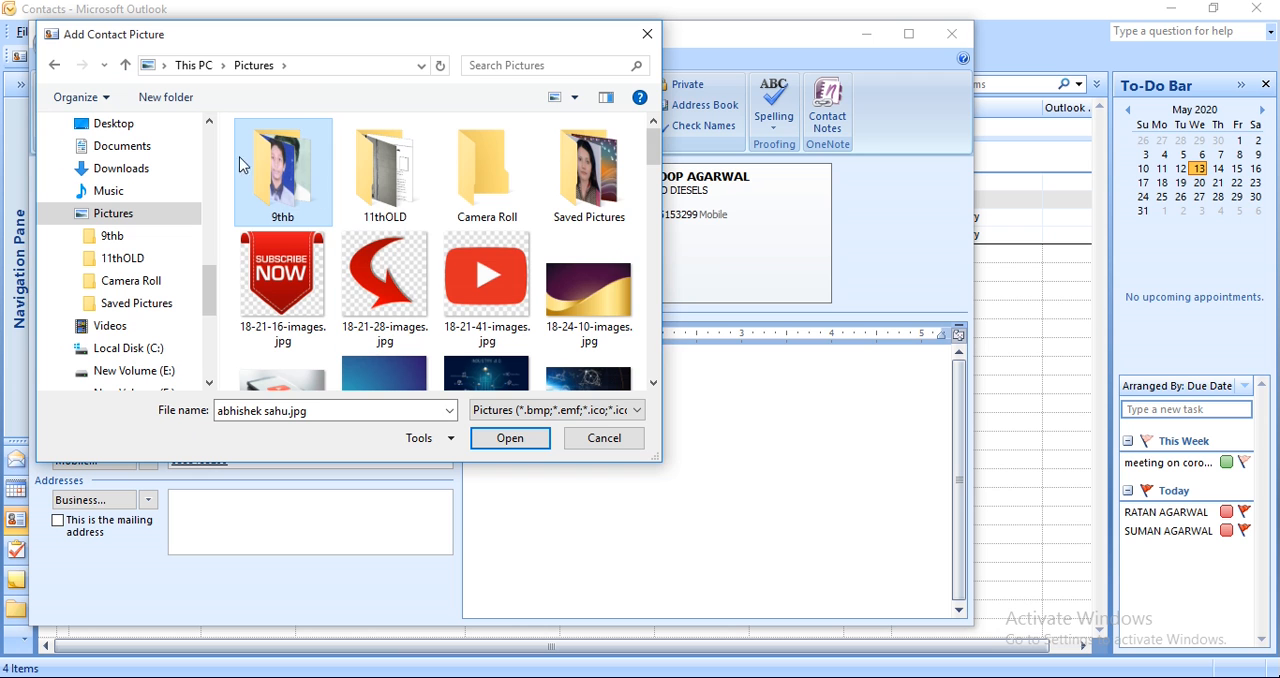
pyautogui.doubleClick(300, 173)
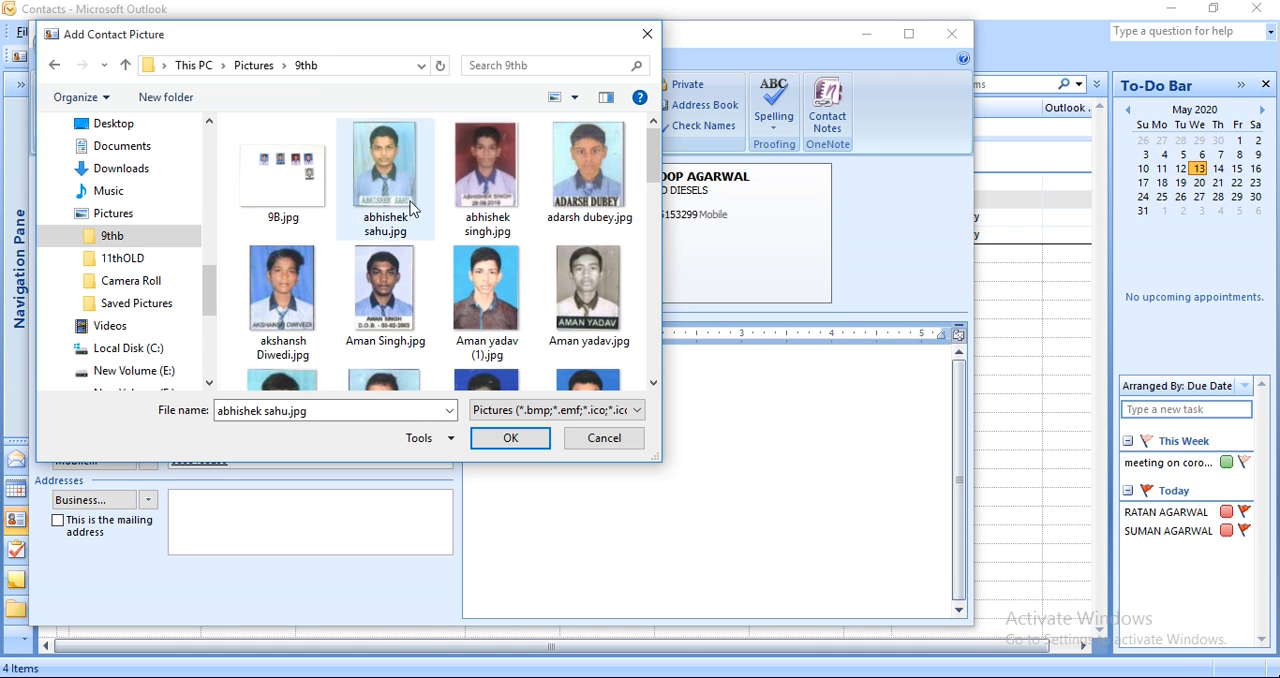
pyautogui.click(391, 163)
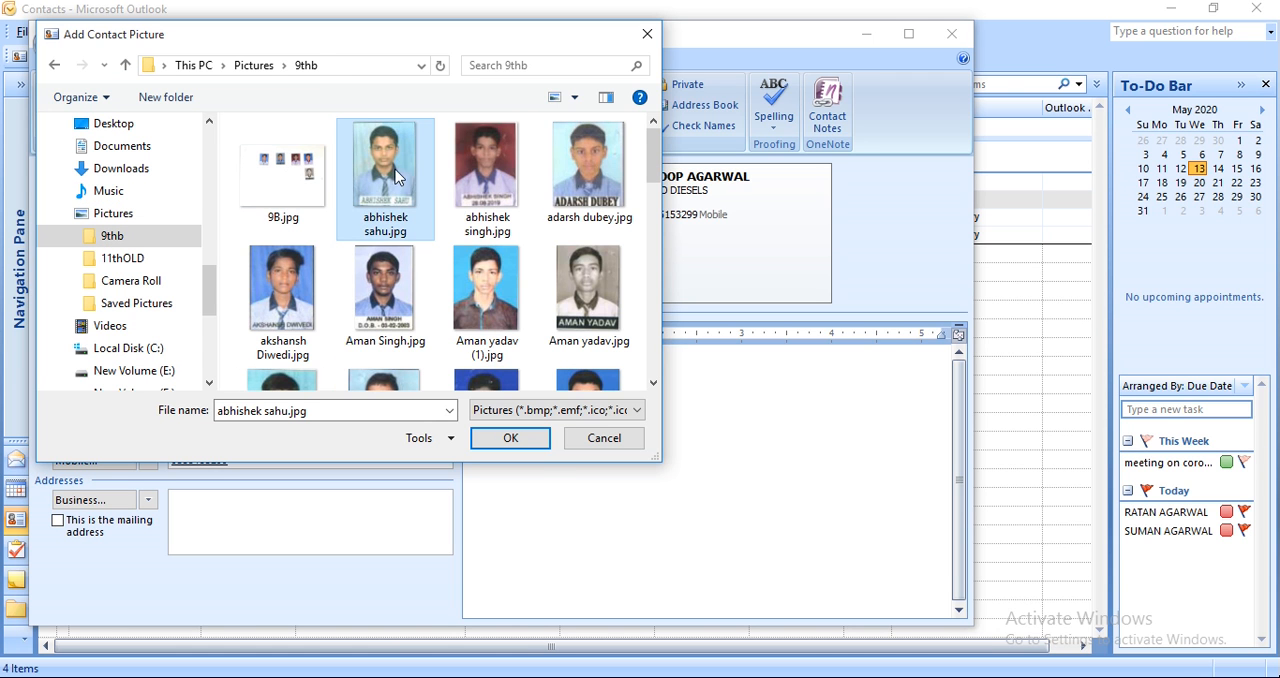
pyautogui.click(536, 442)
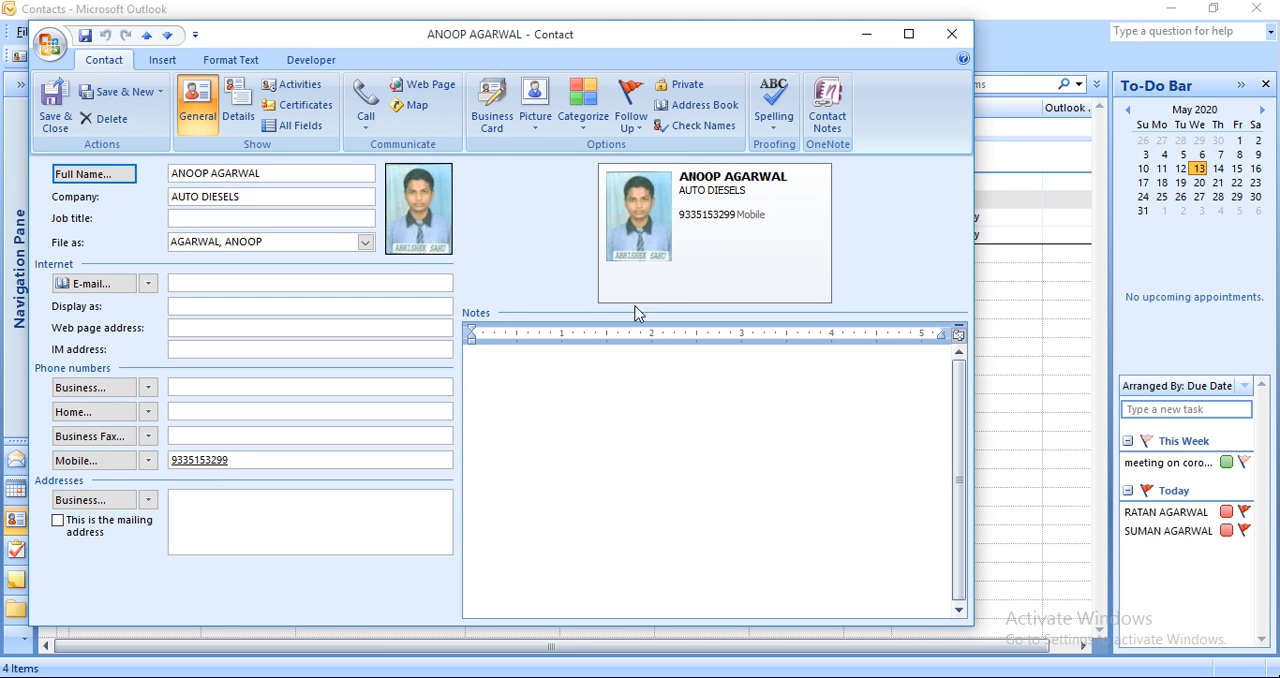
# Fill in the contact's e-mail address and correct its user-name part by adding two letters.
pyautogui.click(188, 286)
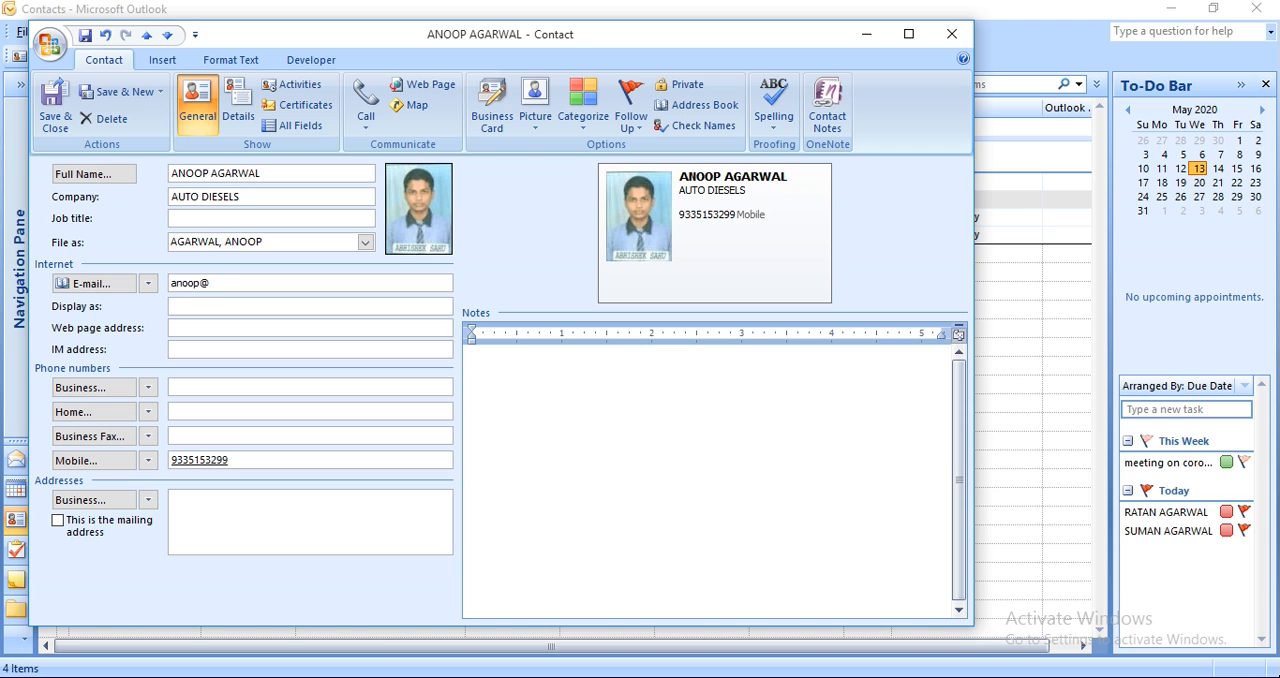
pyautogui.click(201, 283)
pyautogui.write('ad')
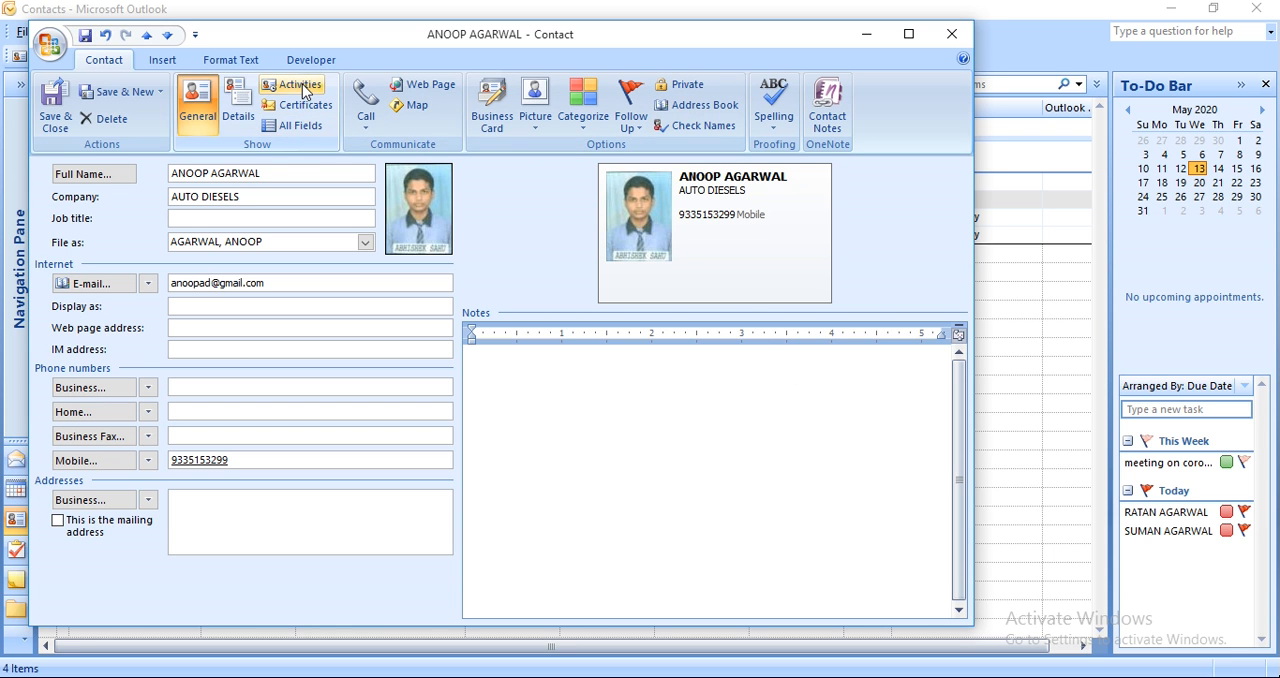
# Enter "autoparts" as the department and "enginner" as the profession in the contact's details.
pyautogui.click(240, 104)
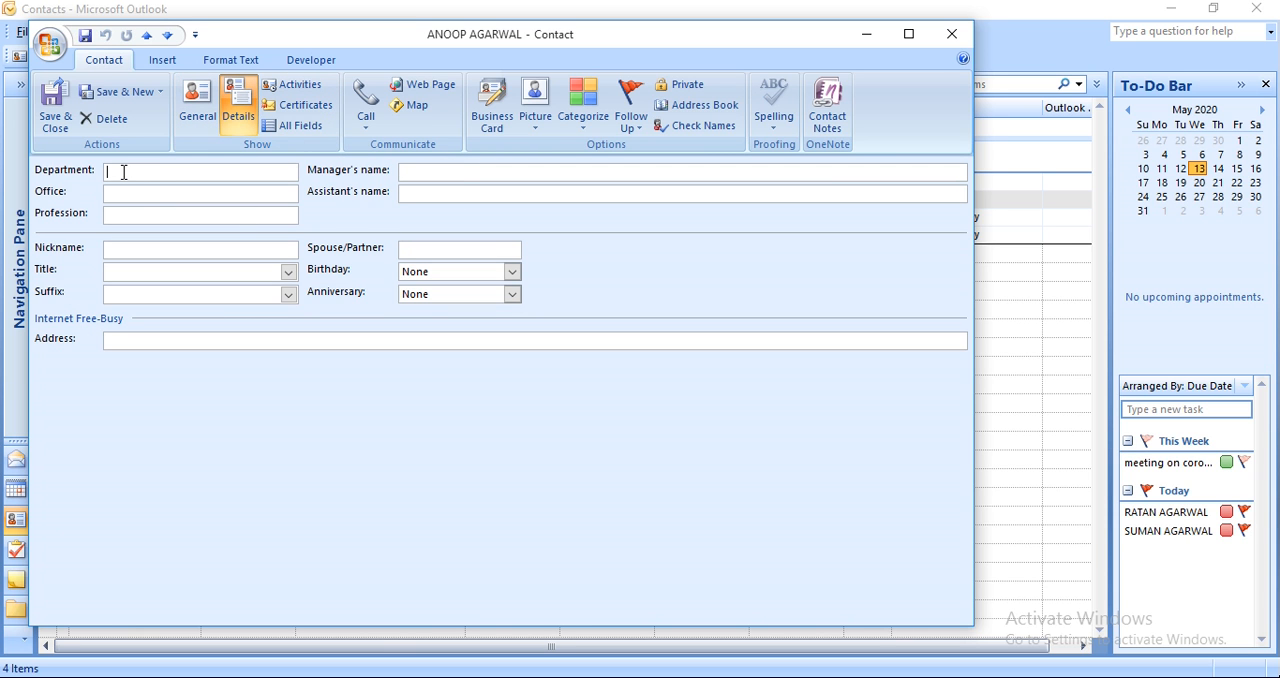
pyautogui.write('autoparts')
# Check the contact's user-defined fields and save and close the contact.
pyautogui.click(287, 127)
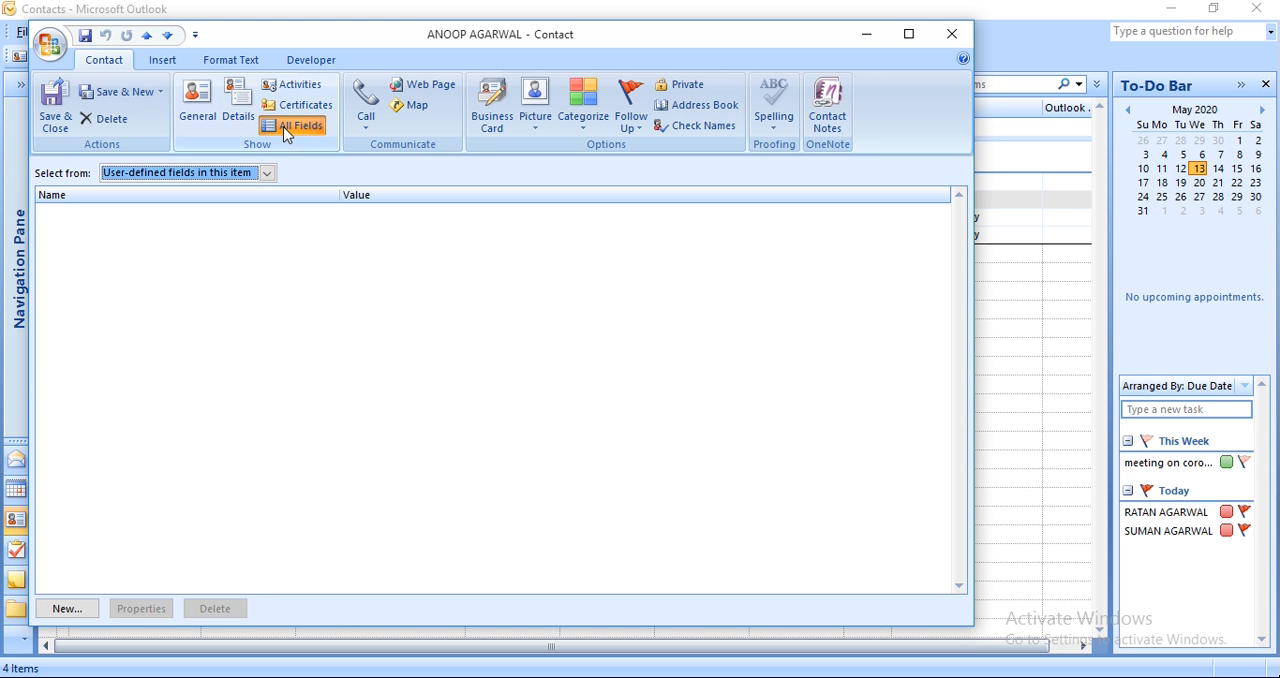
pyautogui.click(266, 175)
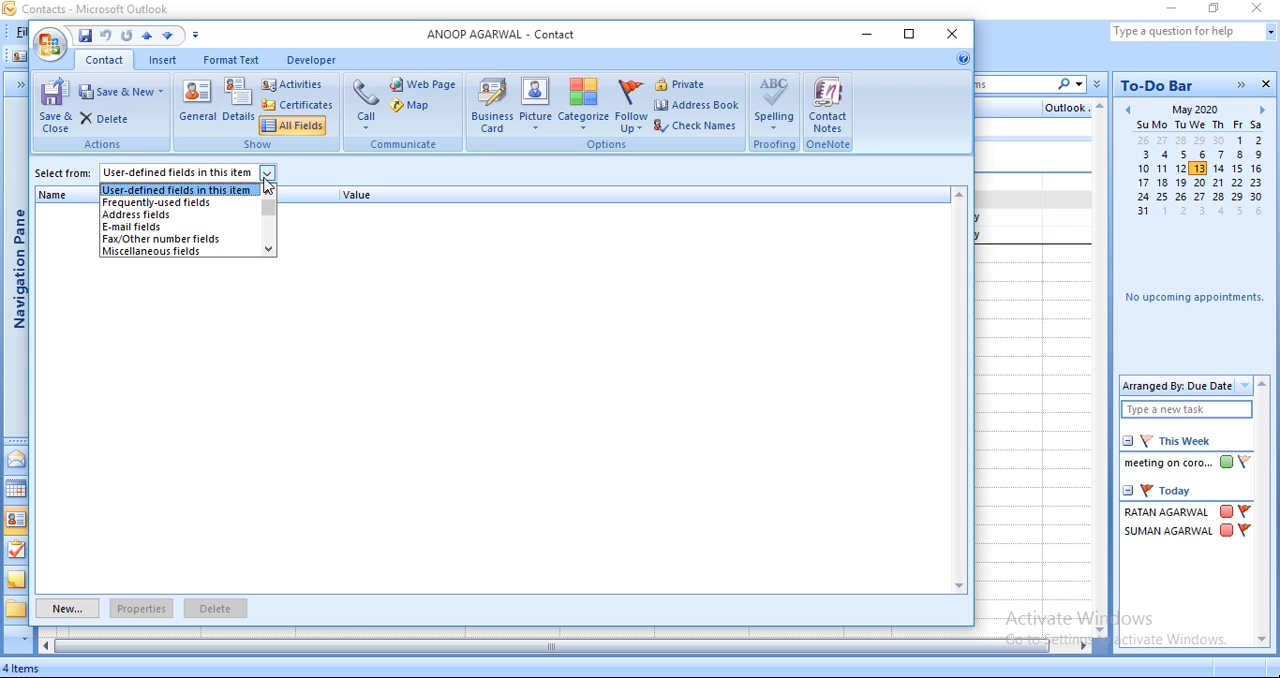
pyautogui.click(198, 193)
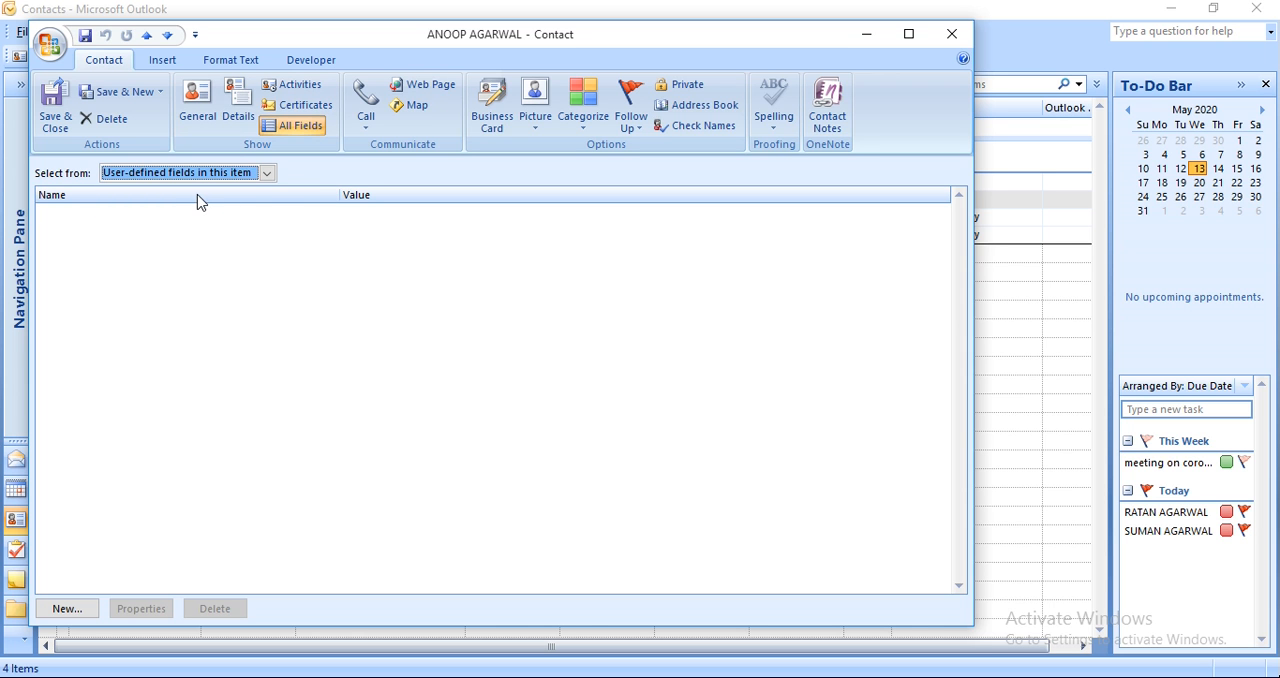
pyautogui.click(241, 120)
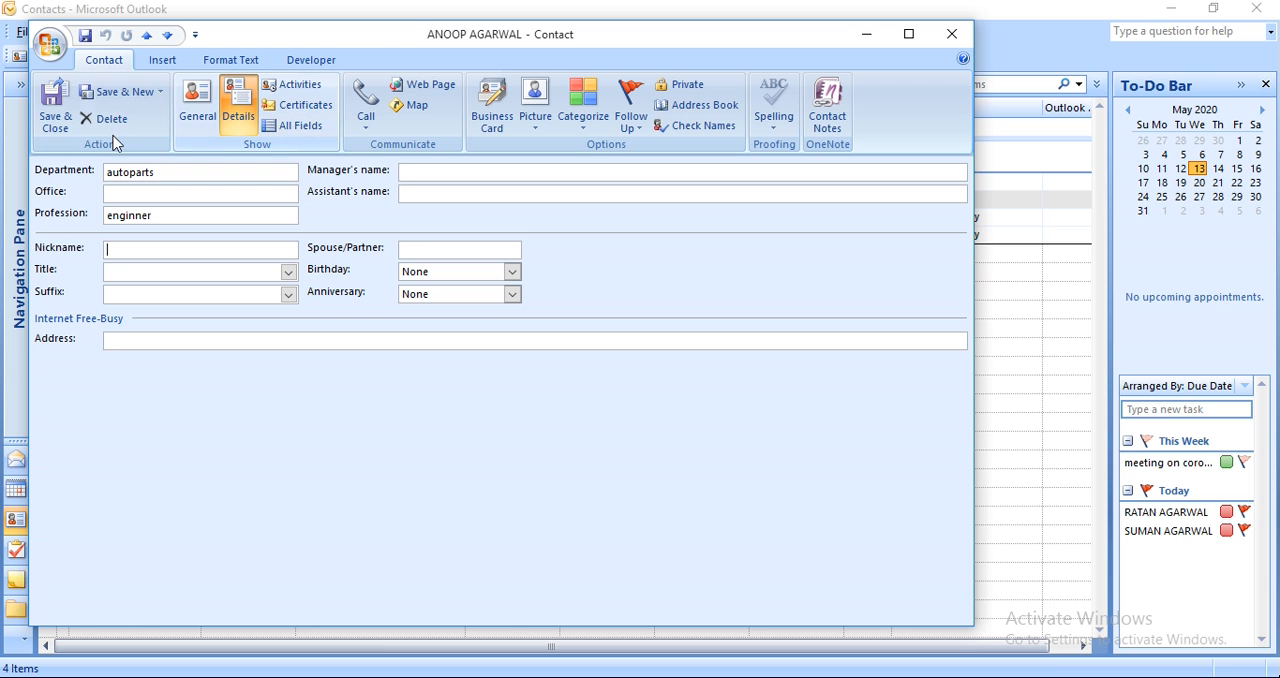
pyautogui.click(63, 122)
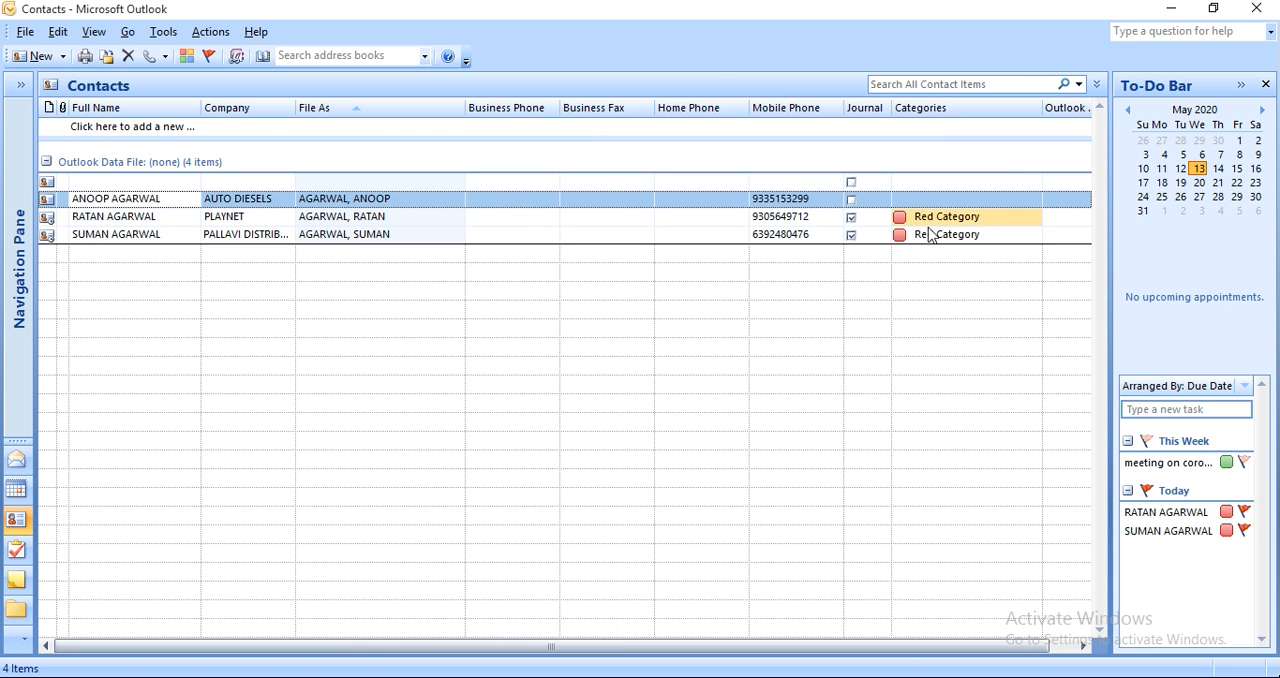
# Assign the Red Category to the AUTO DIESELS contact and clear it from the blank contact entry.
pyautogui.click(924, 185)
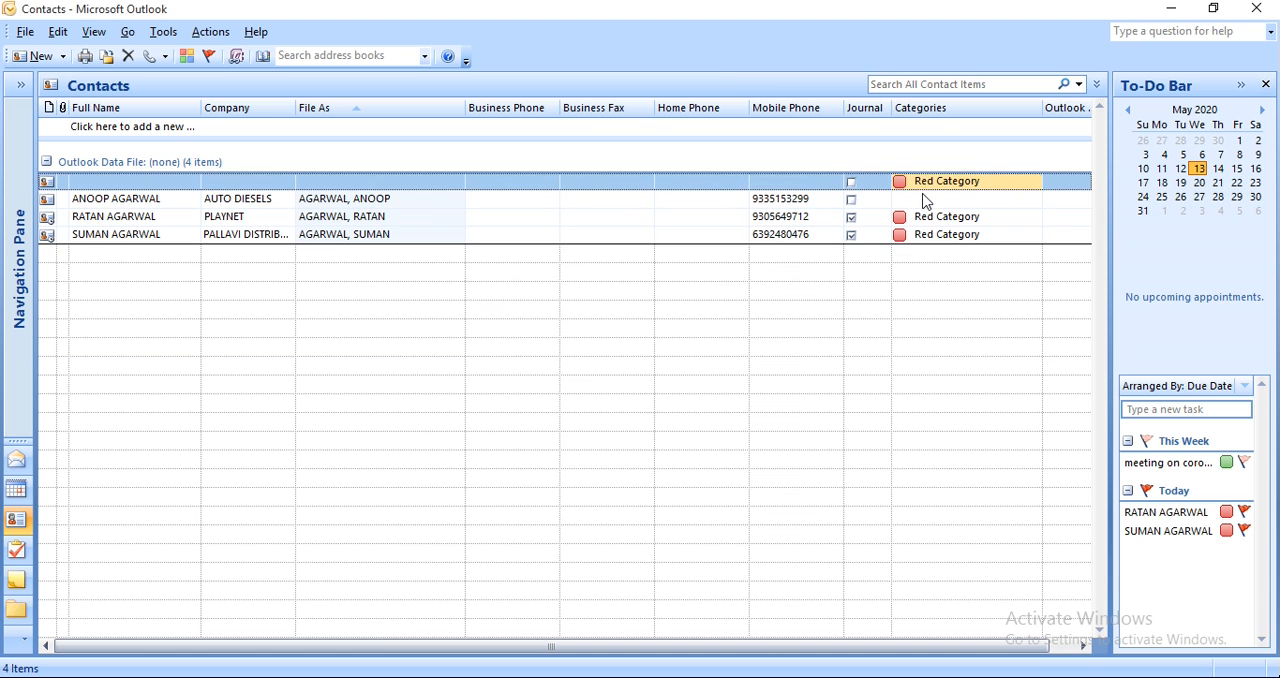
pyautogui.click(921, 197)
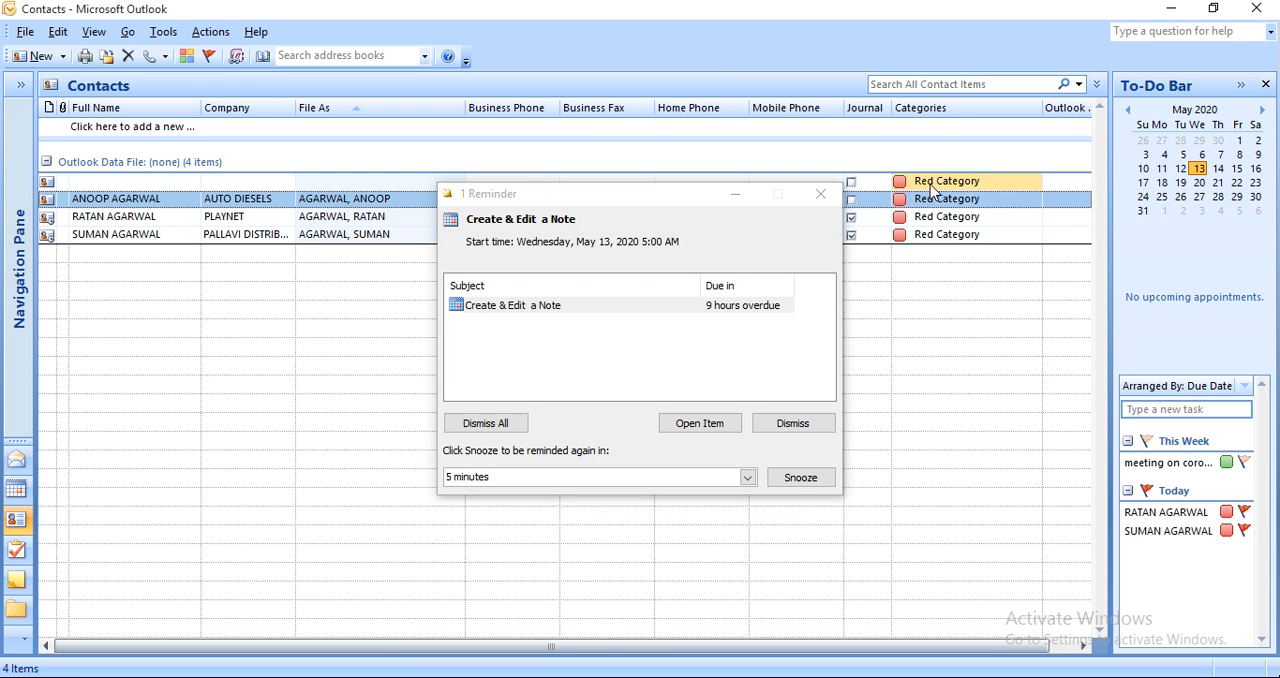
pyautogui.click(930, 184)
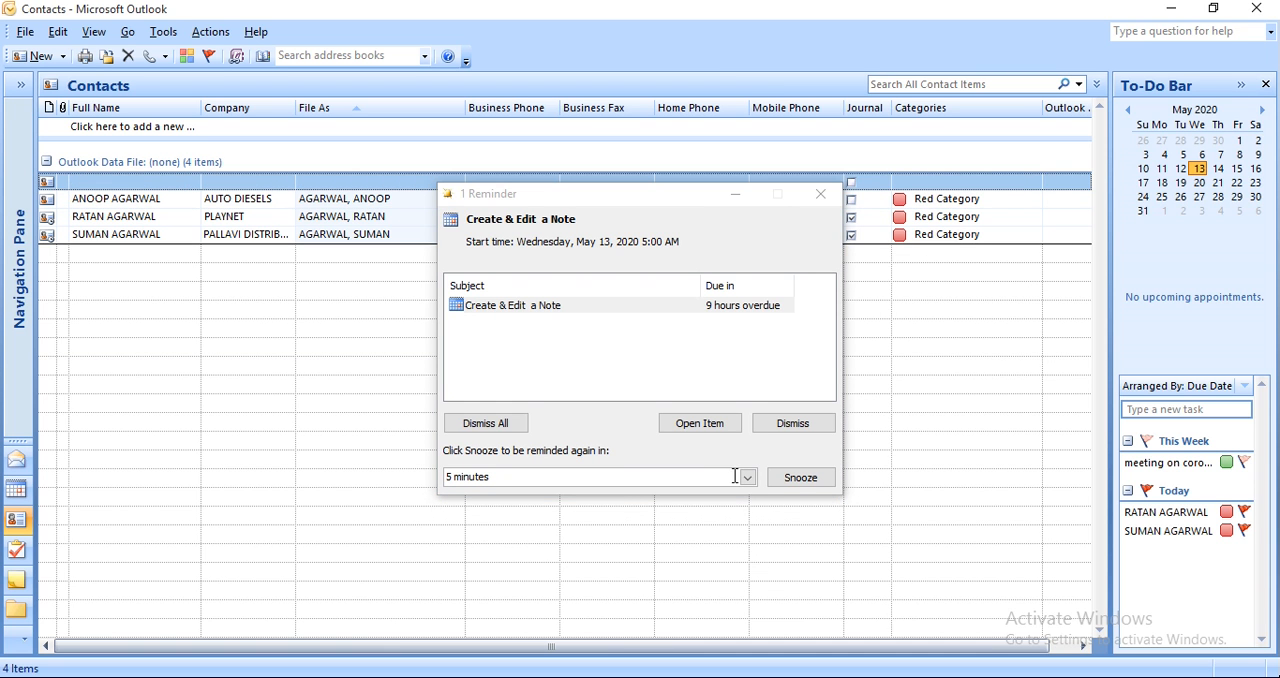
pyautogui.click(940, 201)
pyautogui.click(939, 204)
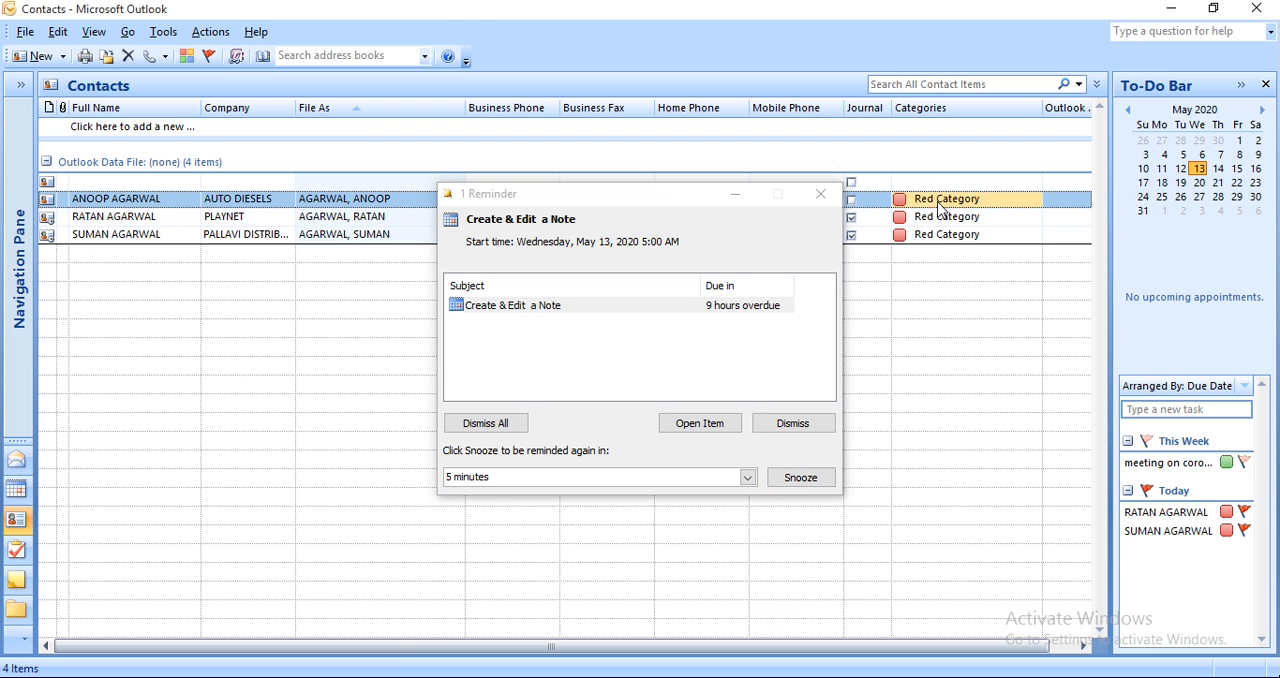
# Snooze the "Create & Edit a Note" reminder for 5 minutes, then toggle the AUTO DIESELS contact's Red Category off and on again.
pyautogui.click(808, 477)
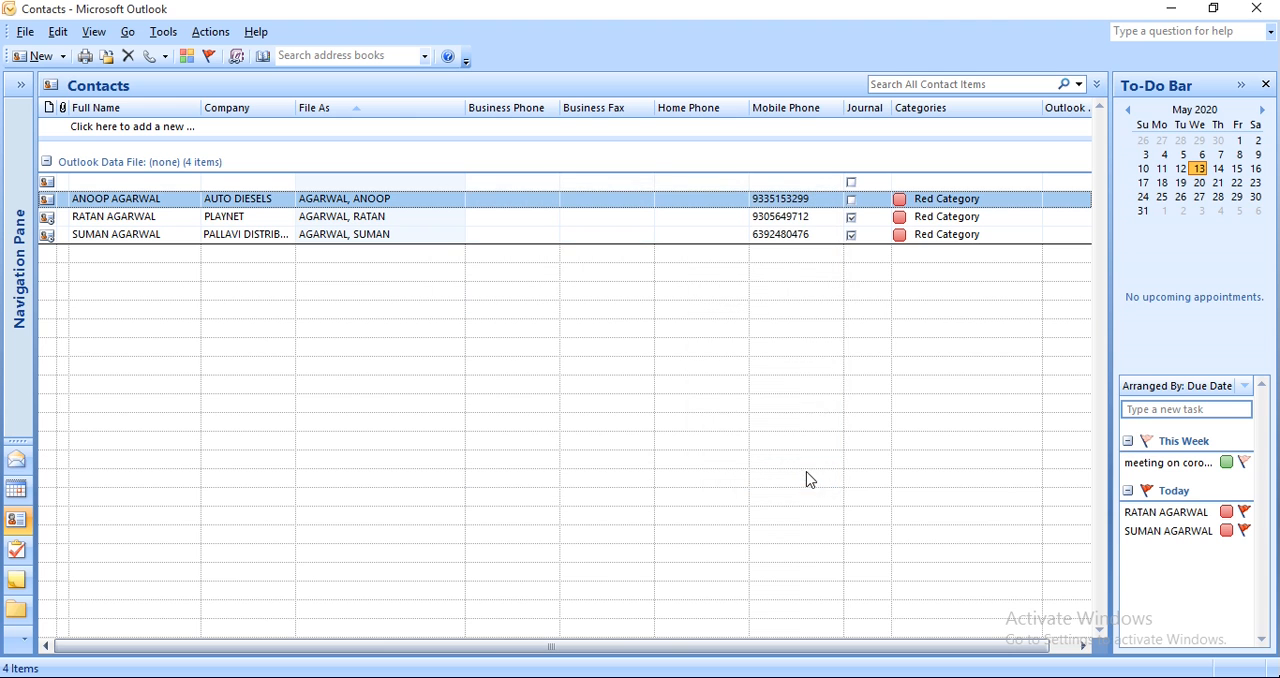
pyautogui.click(899, 203)
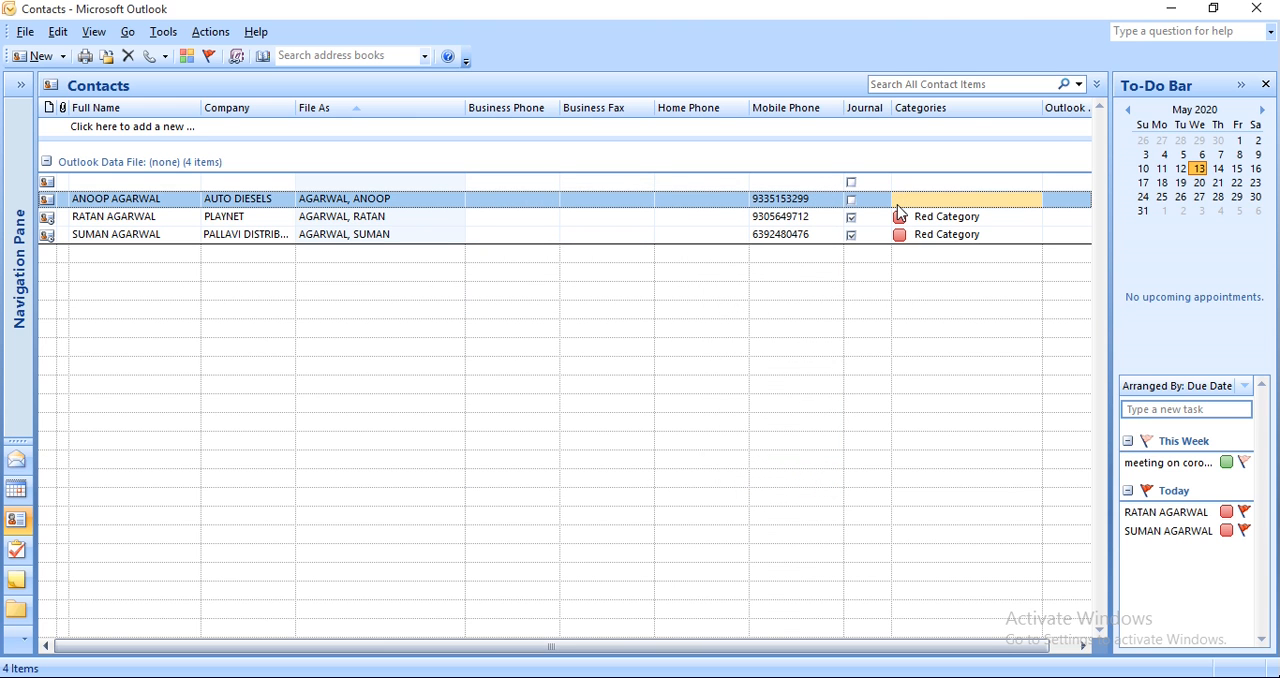
pyautogui.click(899, 200)
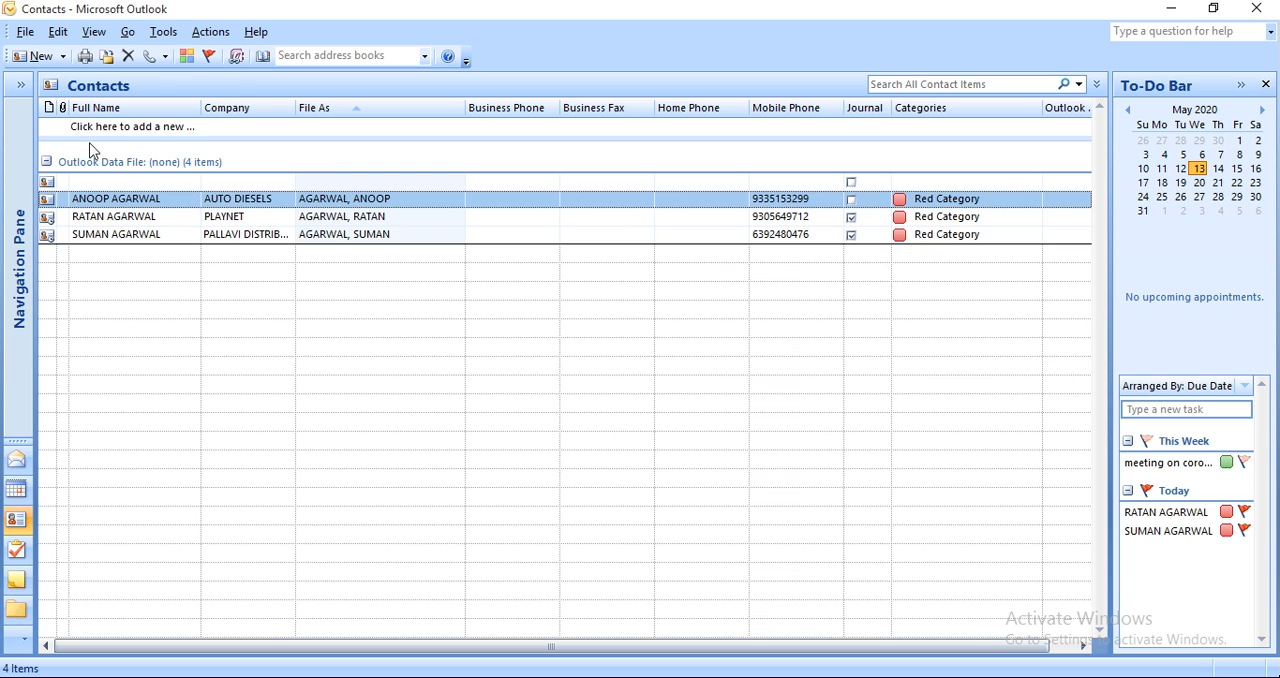
# Assign the Blue Category to the AUTO DIESELS contact, keeping the category's default name, and remove its Red Category.
pyautogui.click(186, 58)
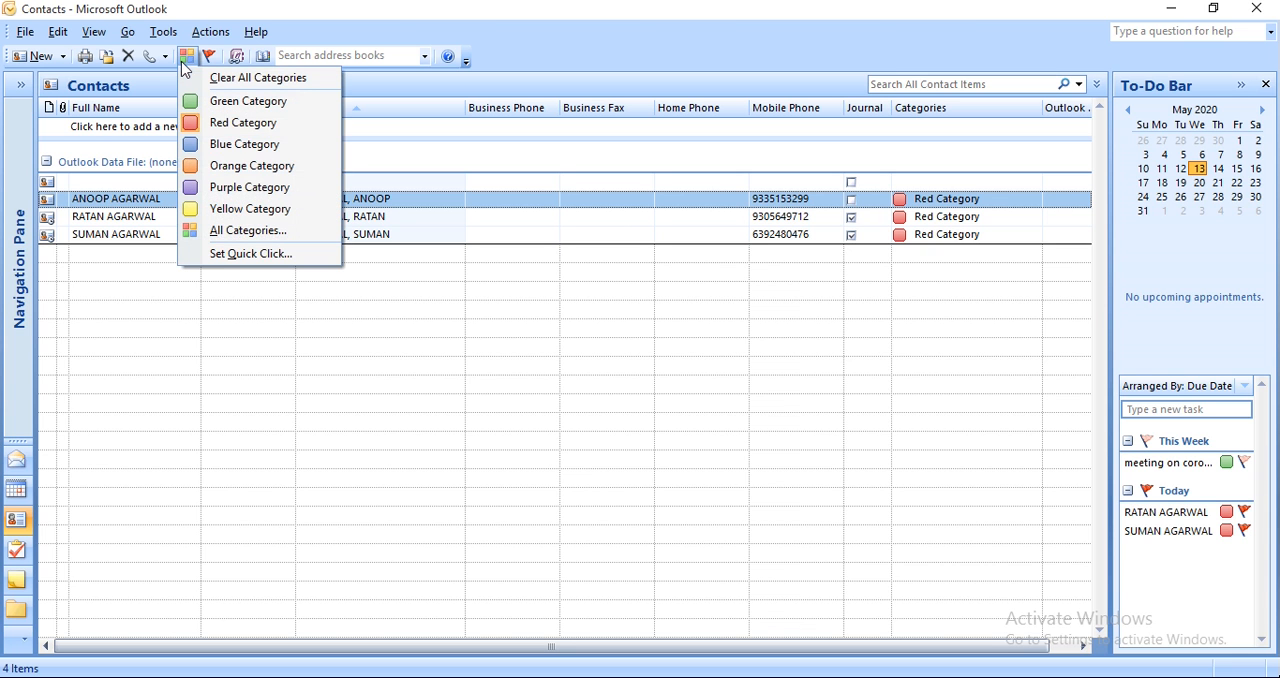
pyautogui.click(189, 149)
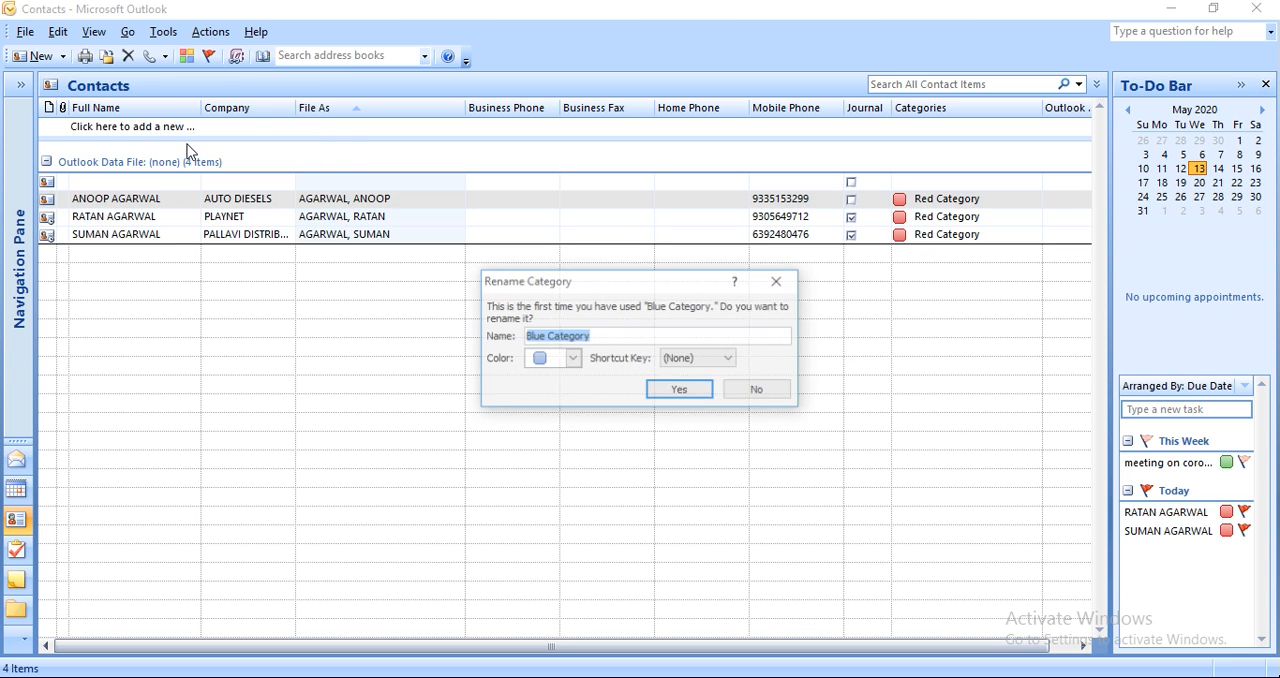
pyautogui.click(684, 392)
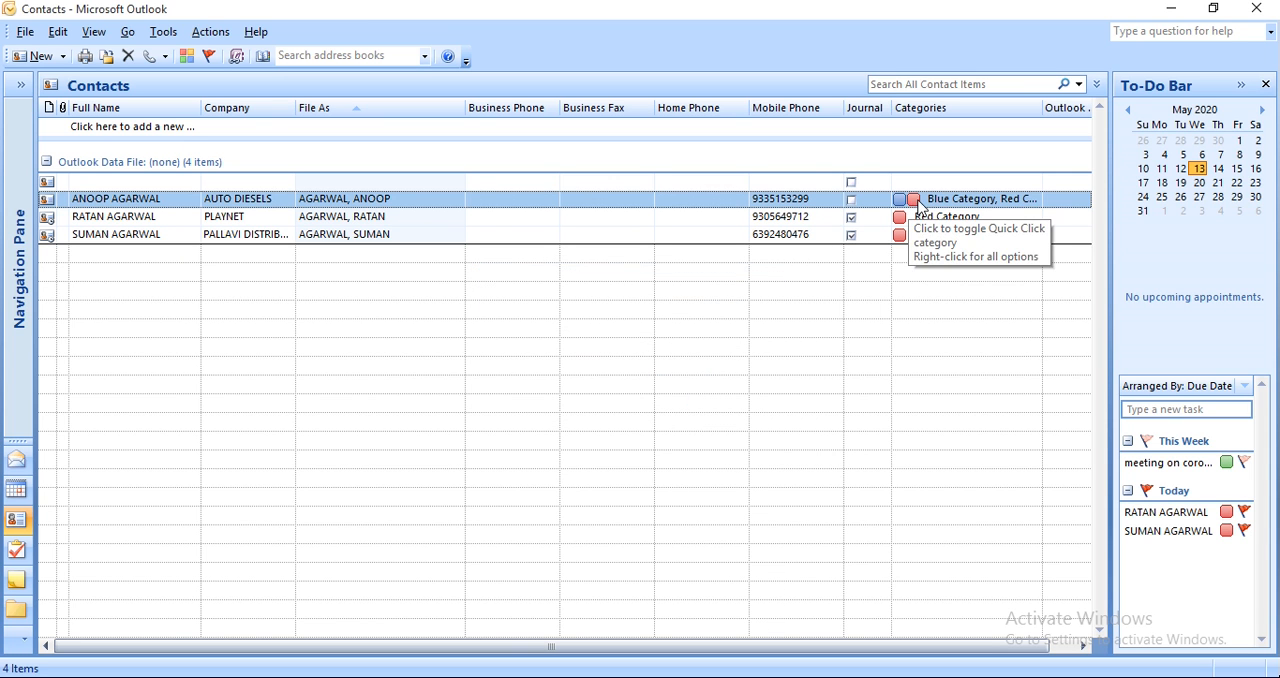
pyautogui.click(913, 201)
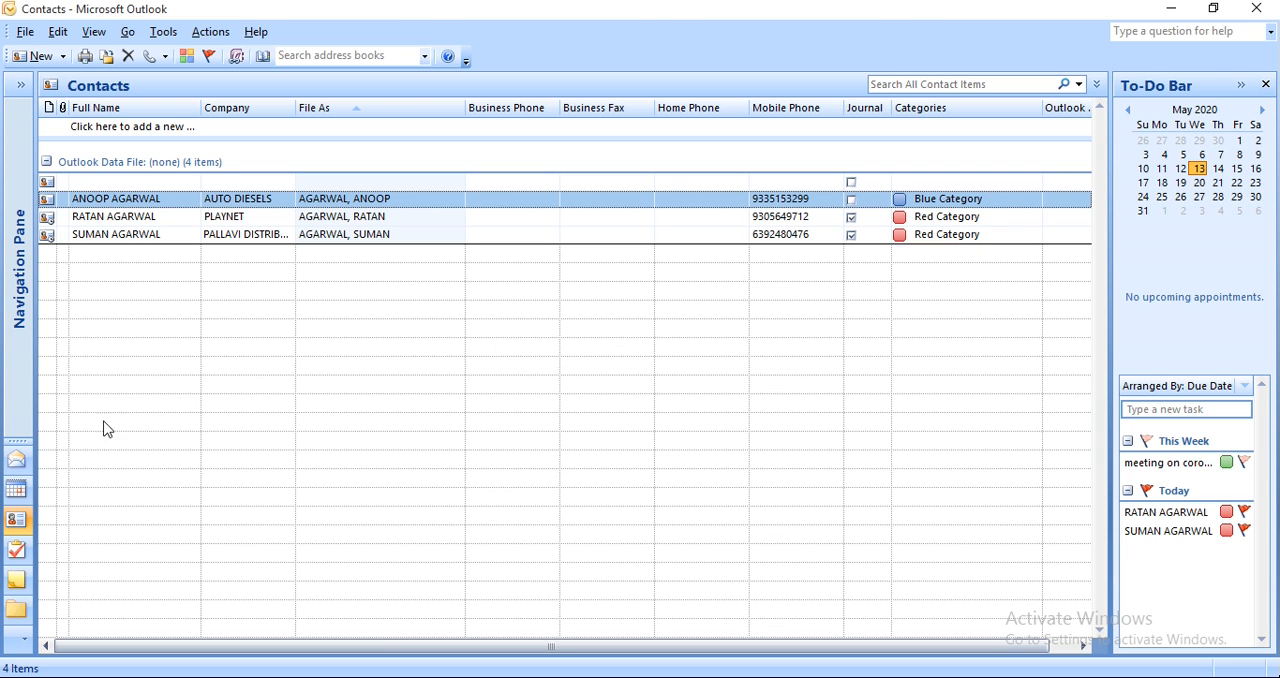
# Close the "e mail messaging" reminder without snoozing or dismissing it.
pyautogui.click(25, 33)
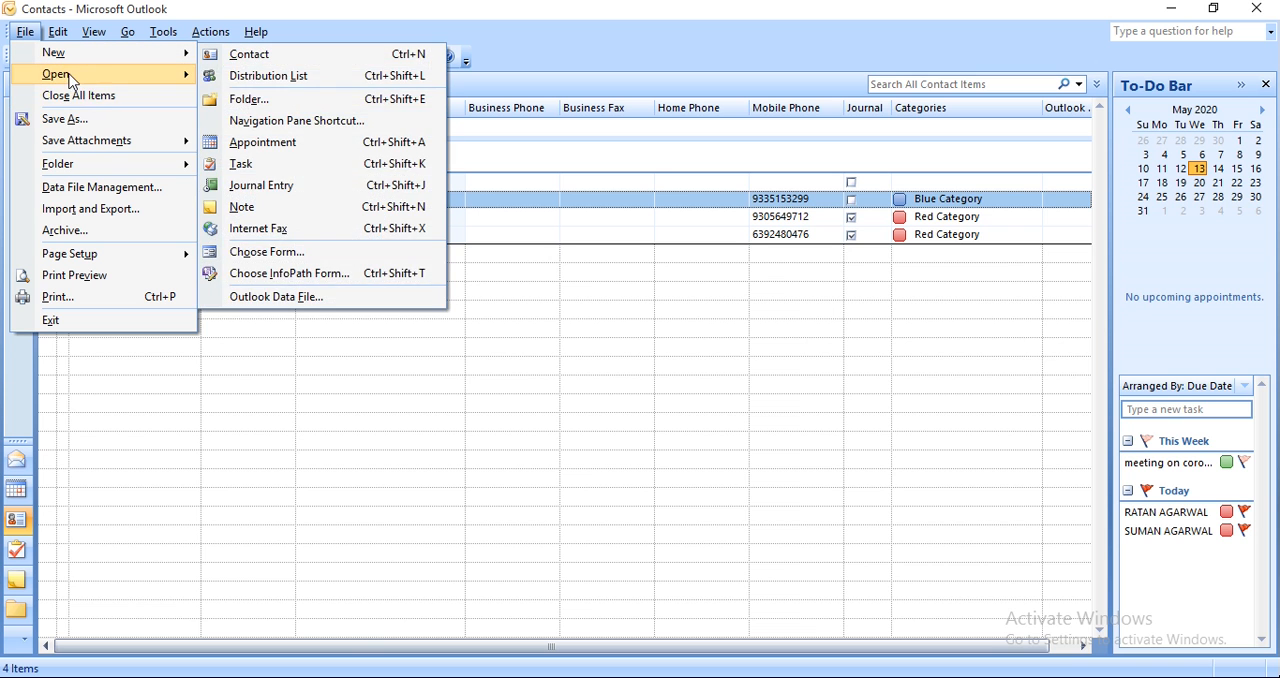
pyautogui.moveTo(93, 147)
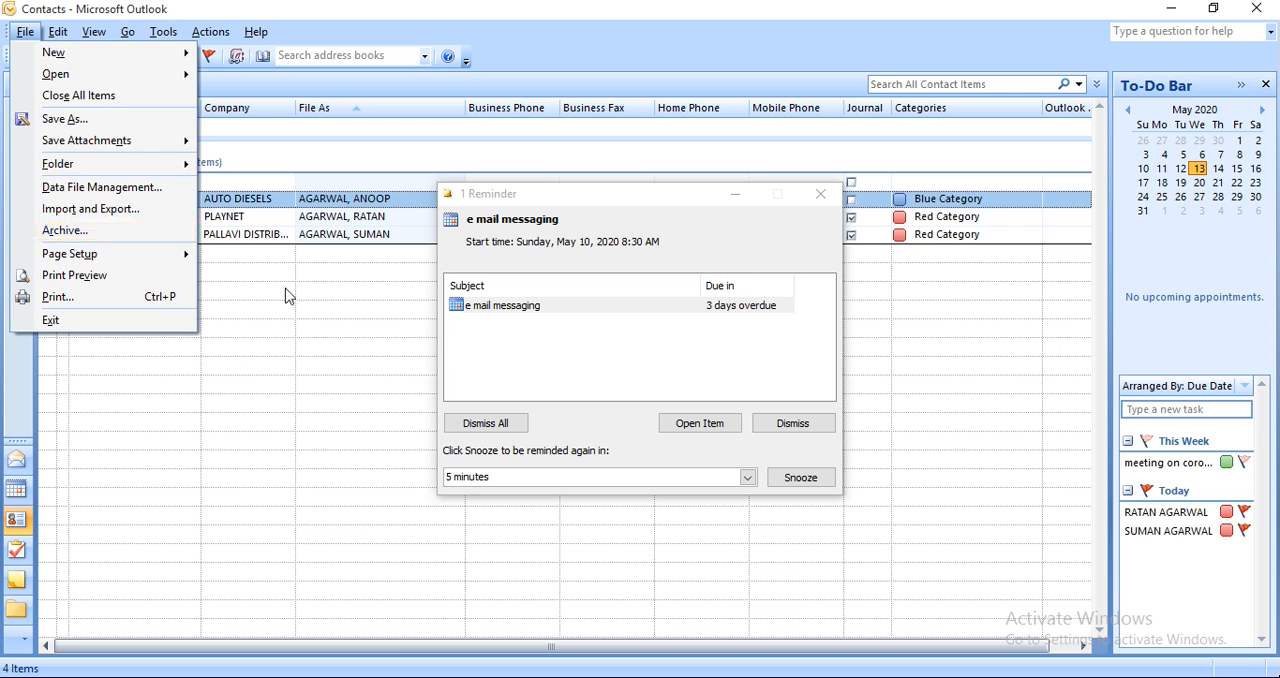
pyautogui.click(431, 351)
pyautogui.click(829, 192)
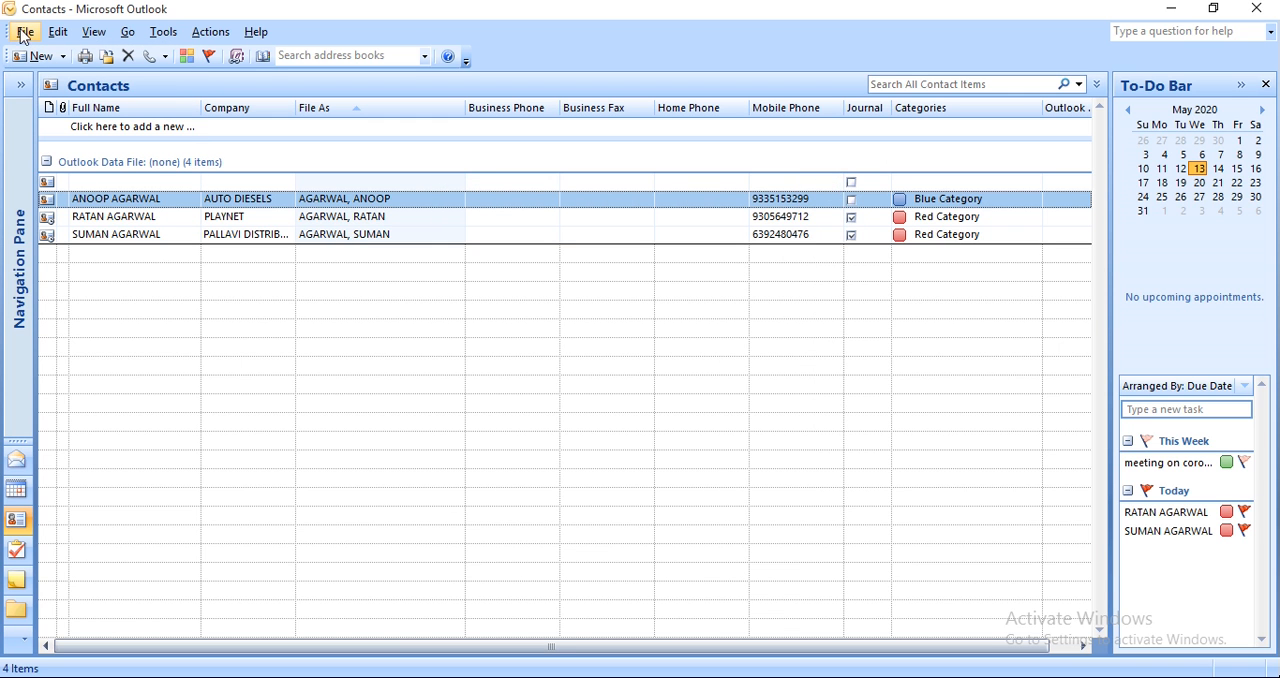
# Review the Table Style page setup for printing the contacts and accept its existing settings.
pyautogui.click(22, 32)
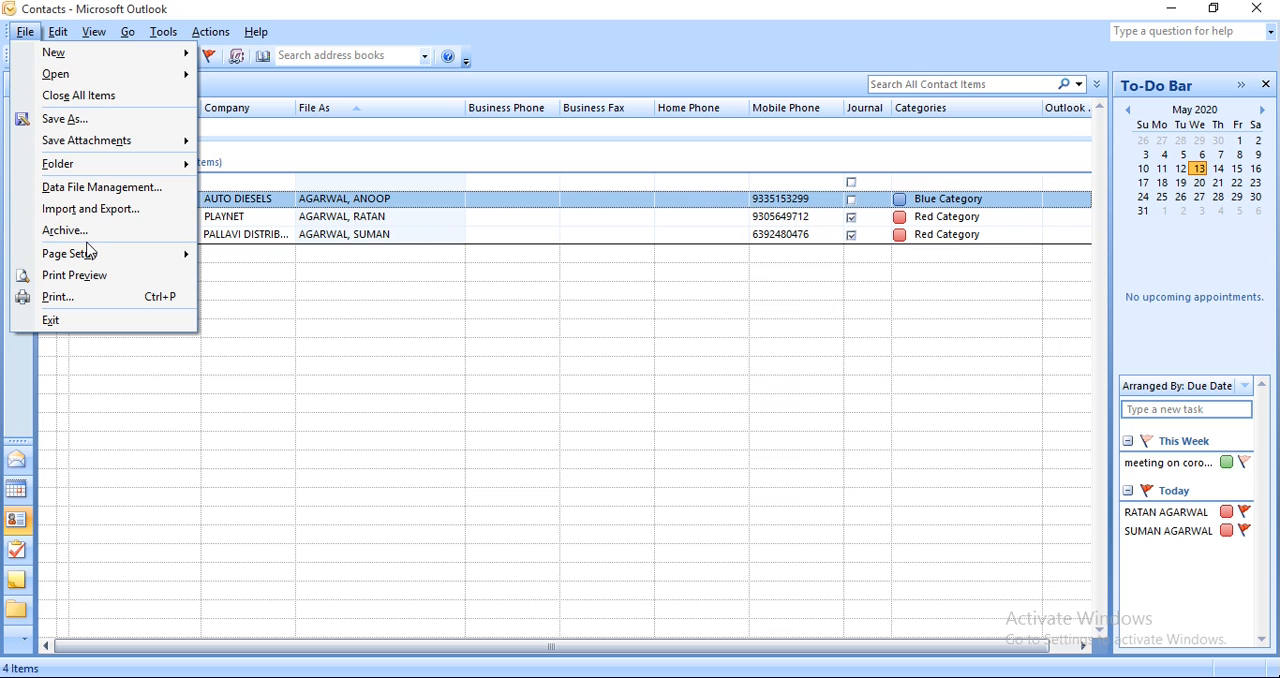
pyautogui.moveTo(89, 262)
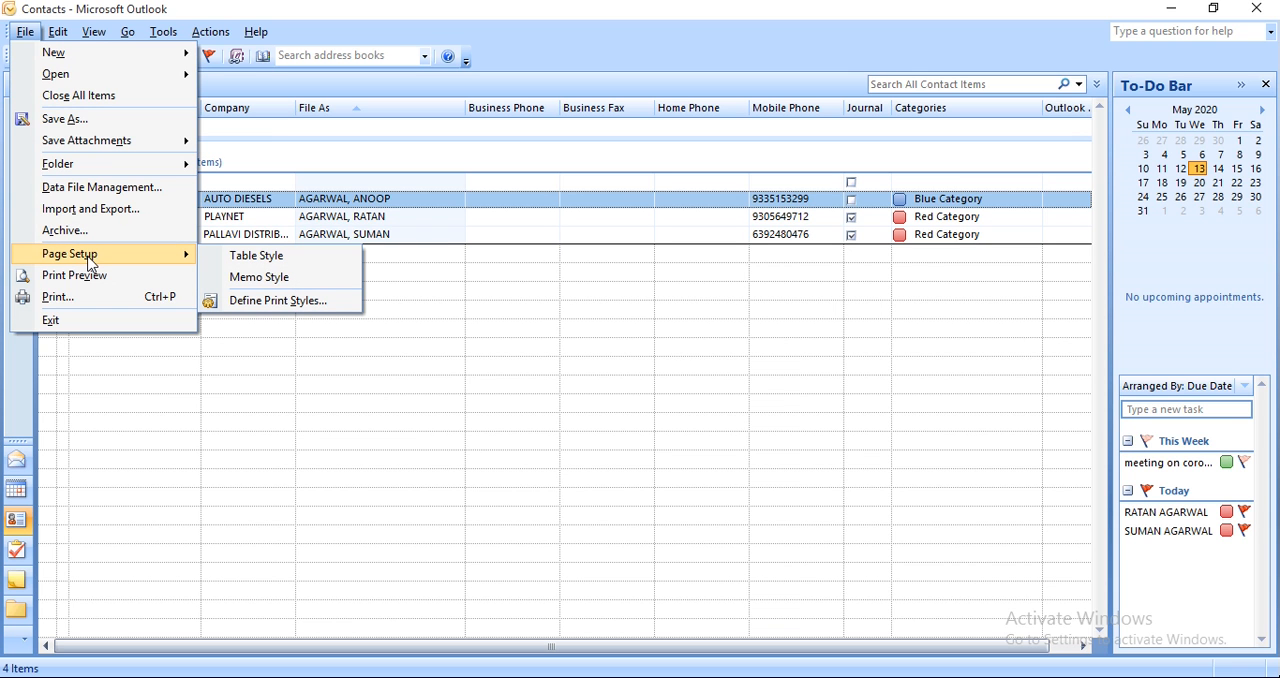
pyautogui.click(283, 259)
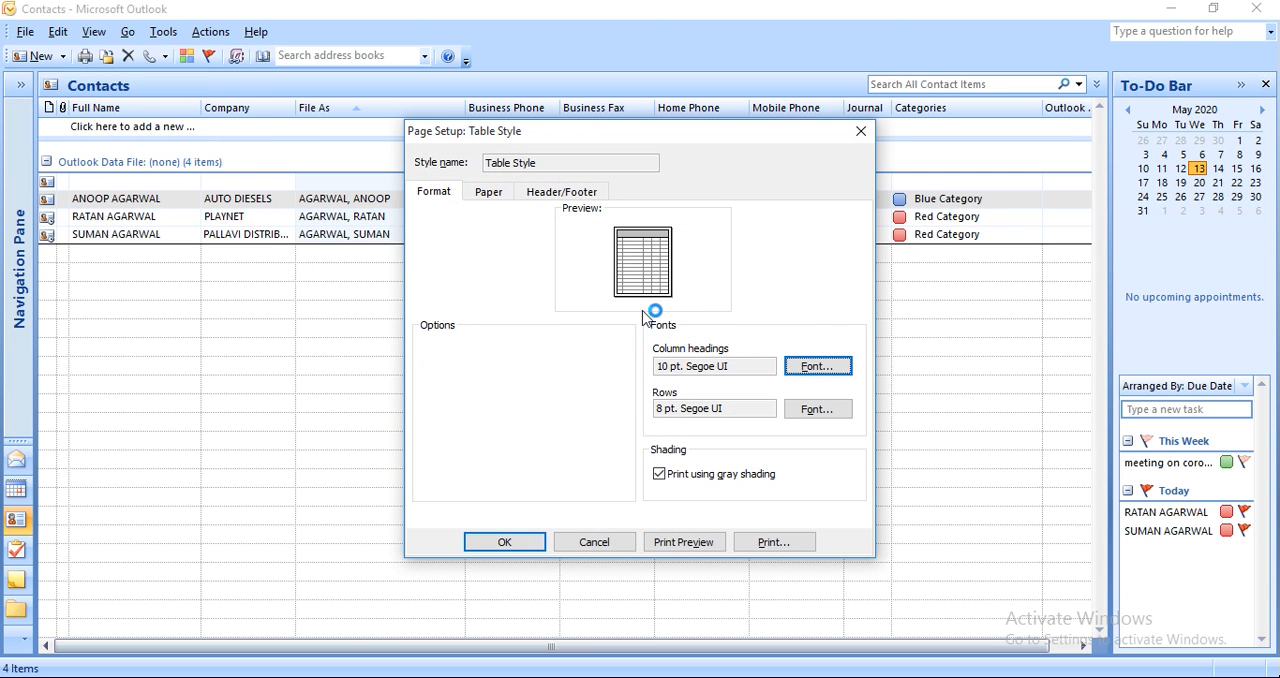
pyautogui.click(528, 549)
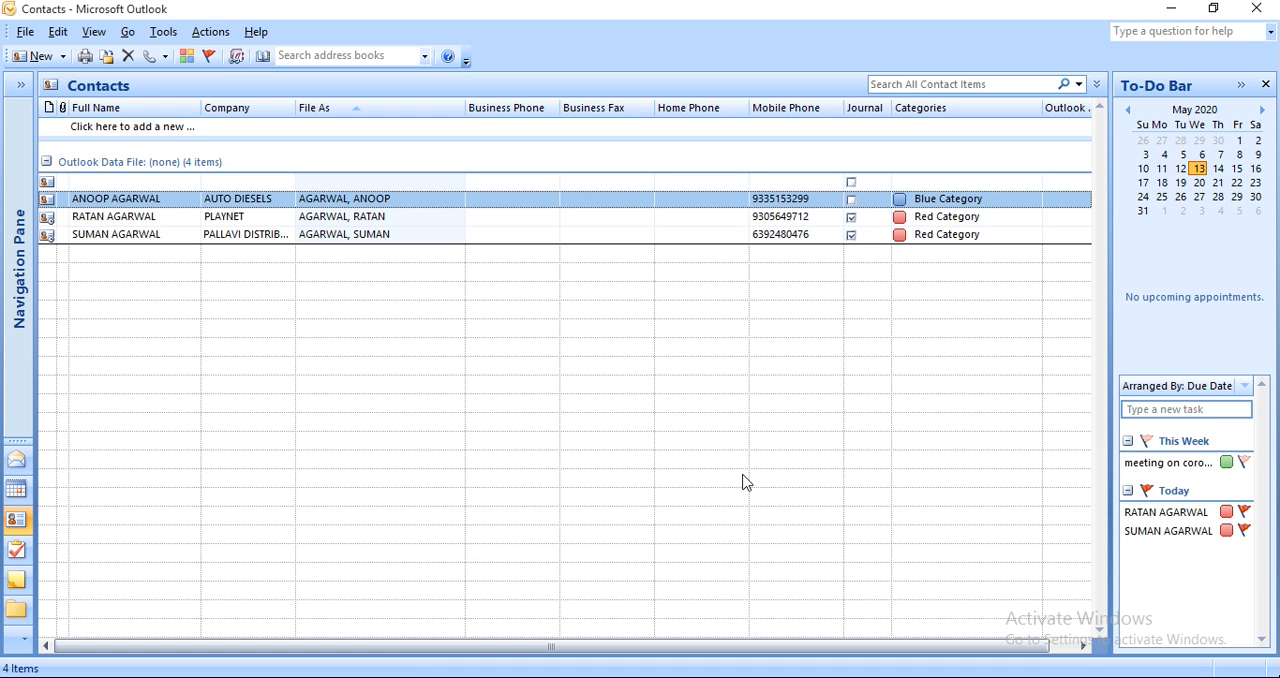
# Preview the contact list as a printed page and close the preview.
pyautogui.click(31, 32)
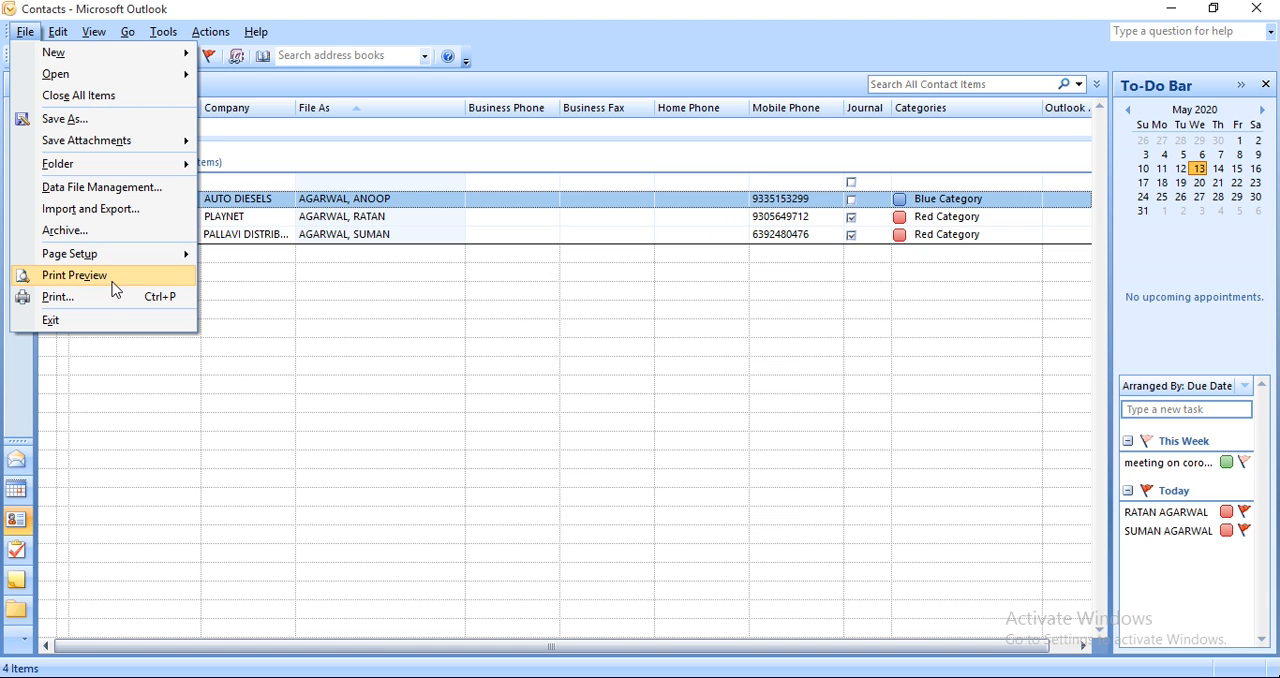
pyautogui.click(112, 285)
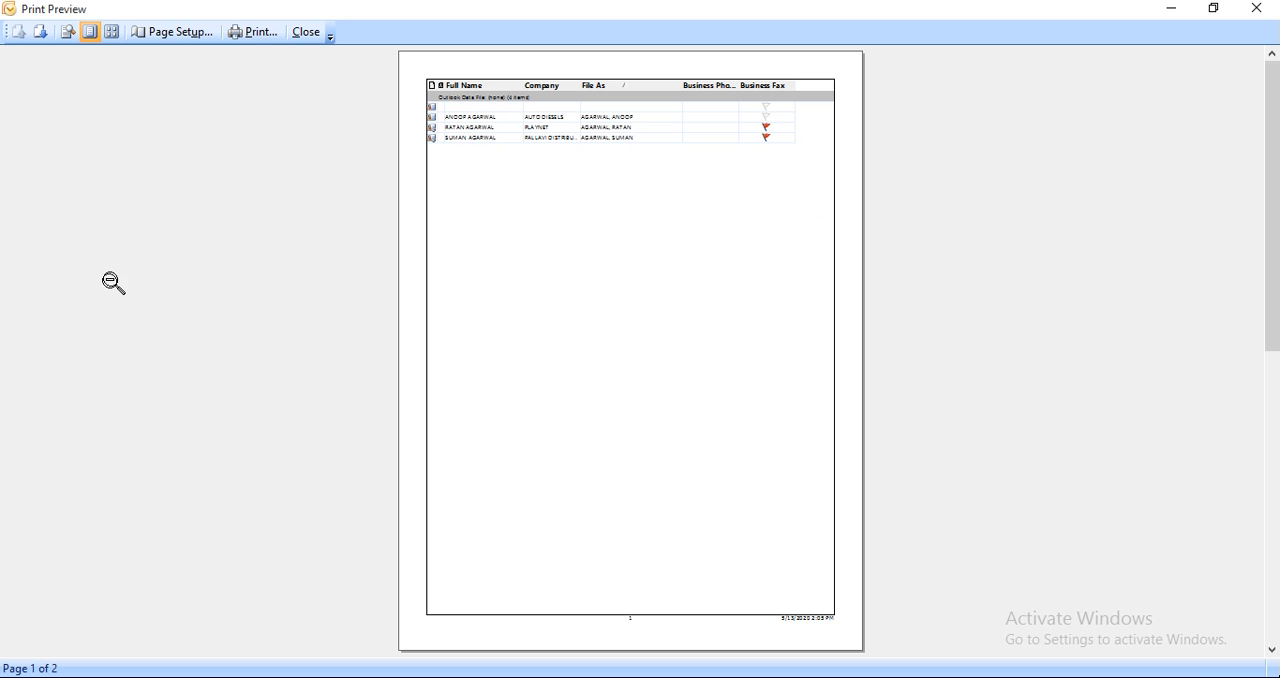
pyautogui.click(321, 40)
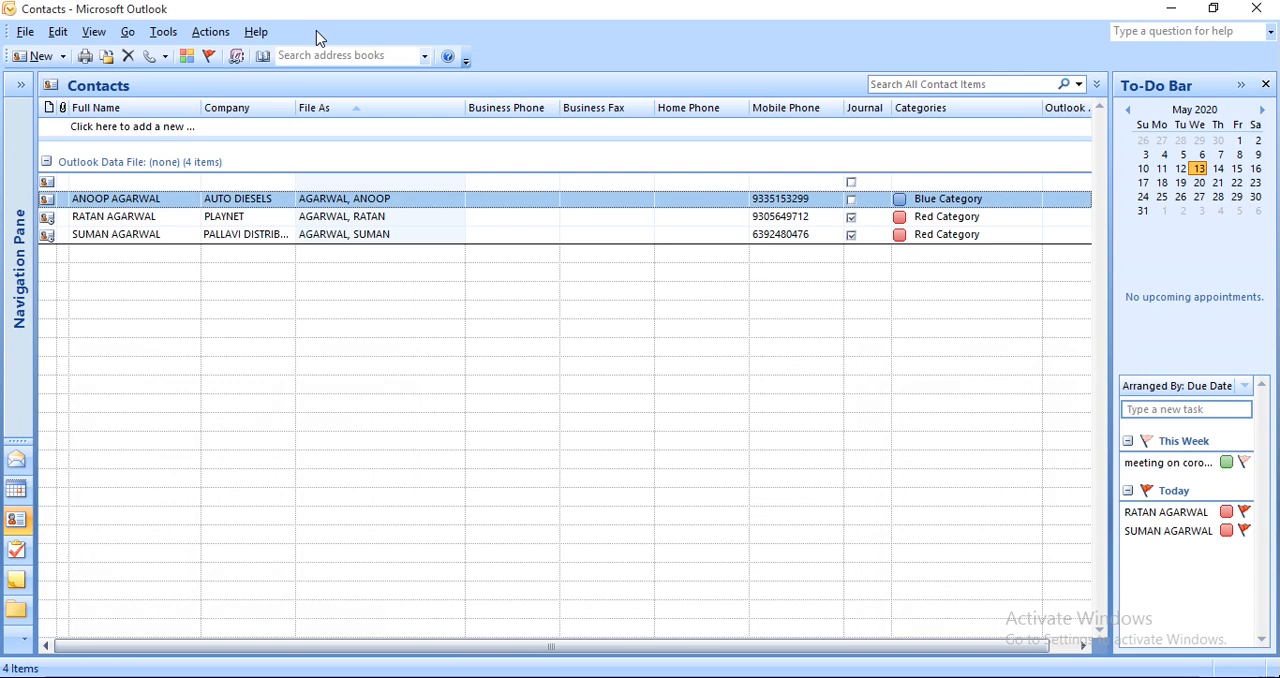
pyautogui.click(26, 36)
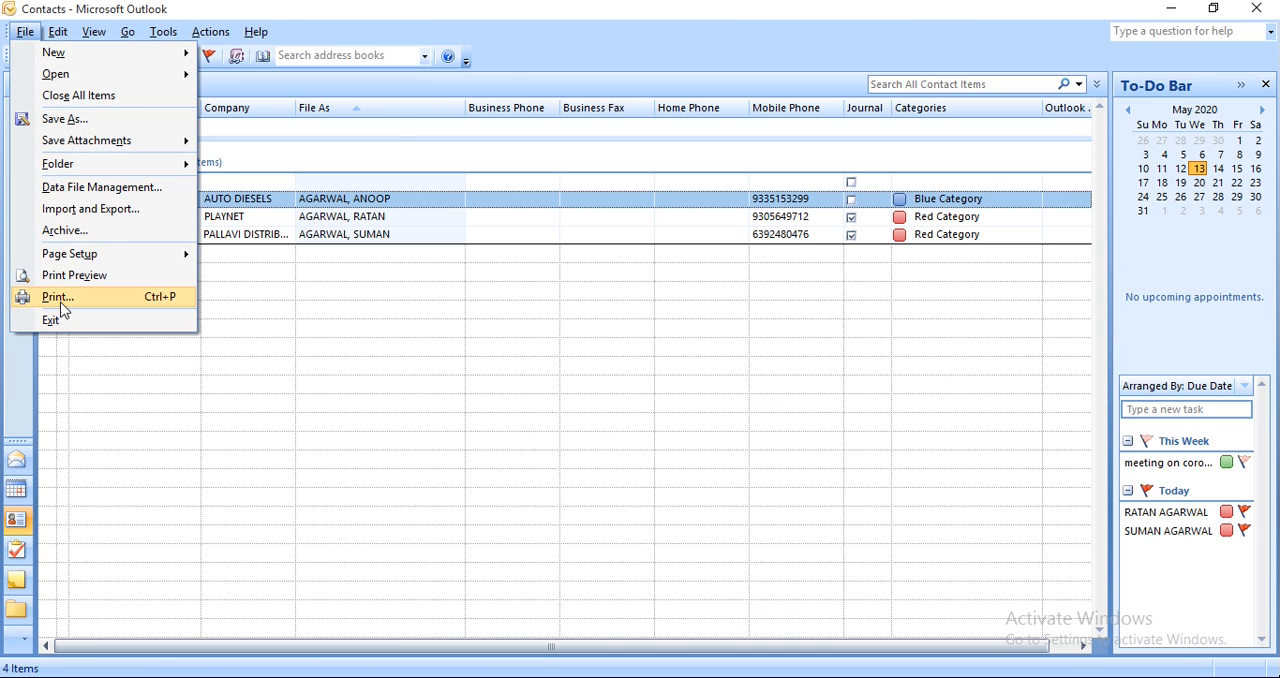
pyautogui.click(206, 412)
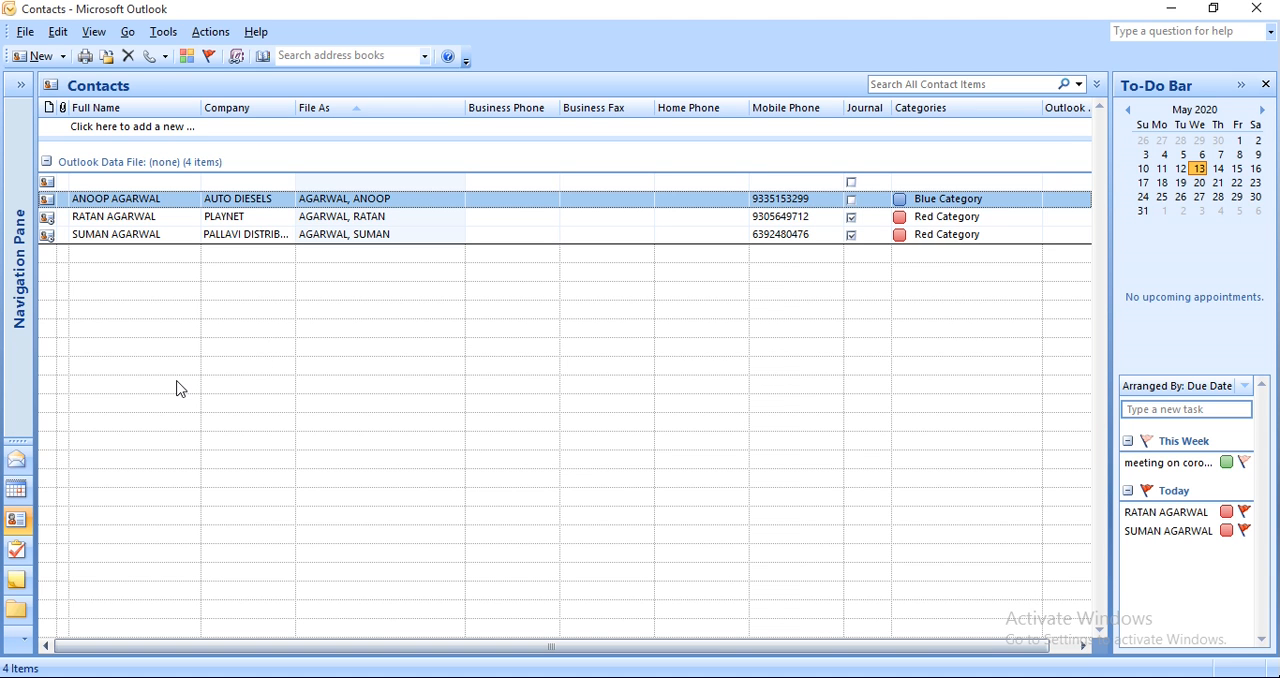
pyautogui.click(24, 32)
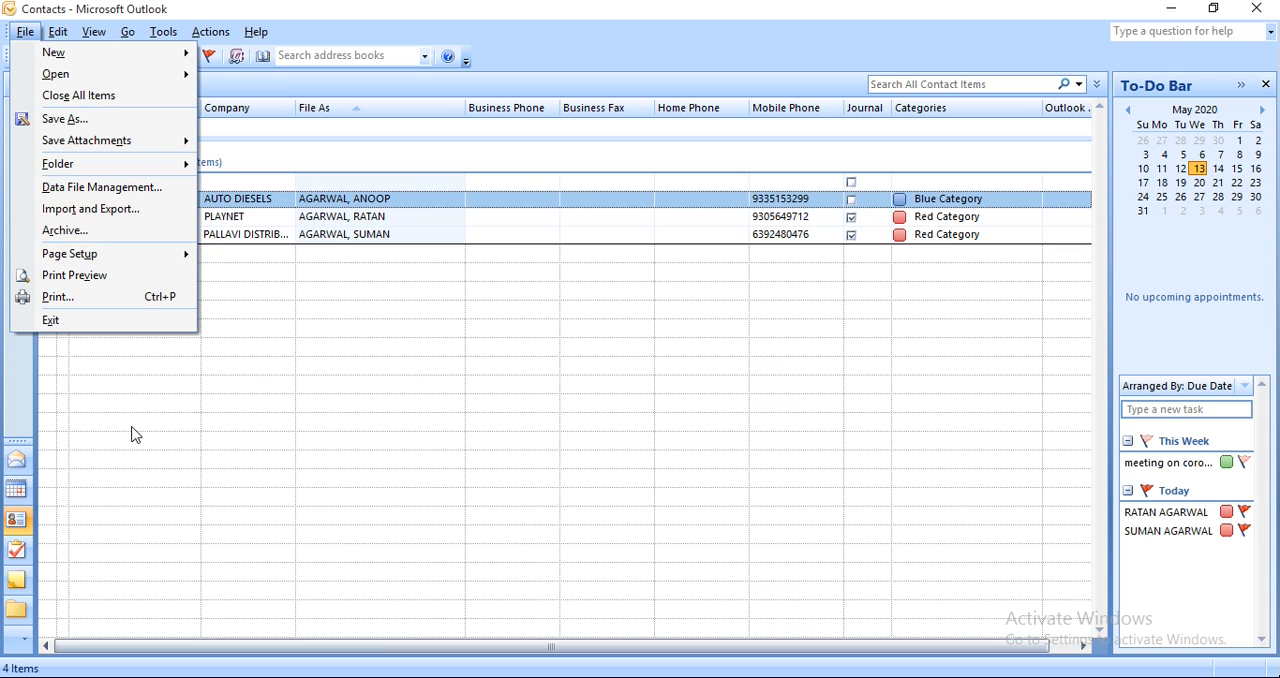
pyautogui.doubleClick(340, 276)
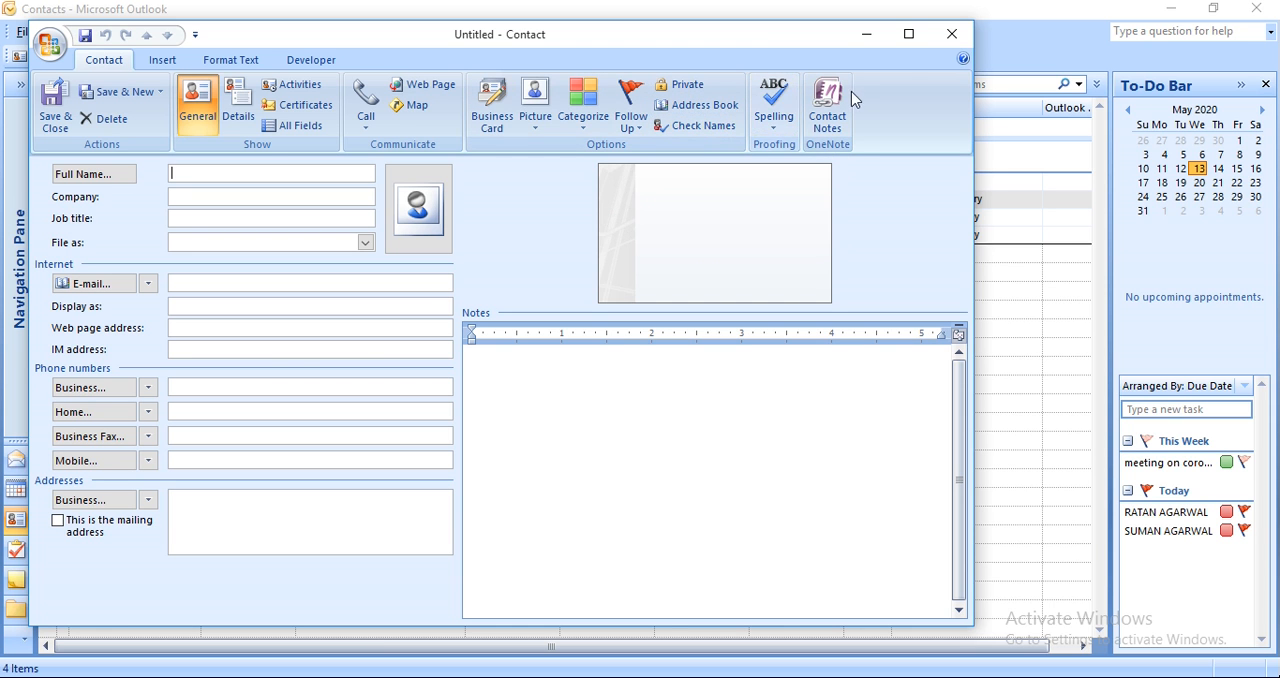
pyautogui.click(953, 38)
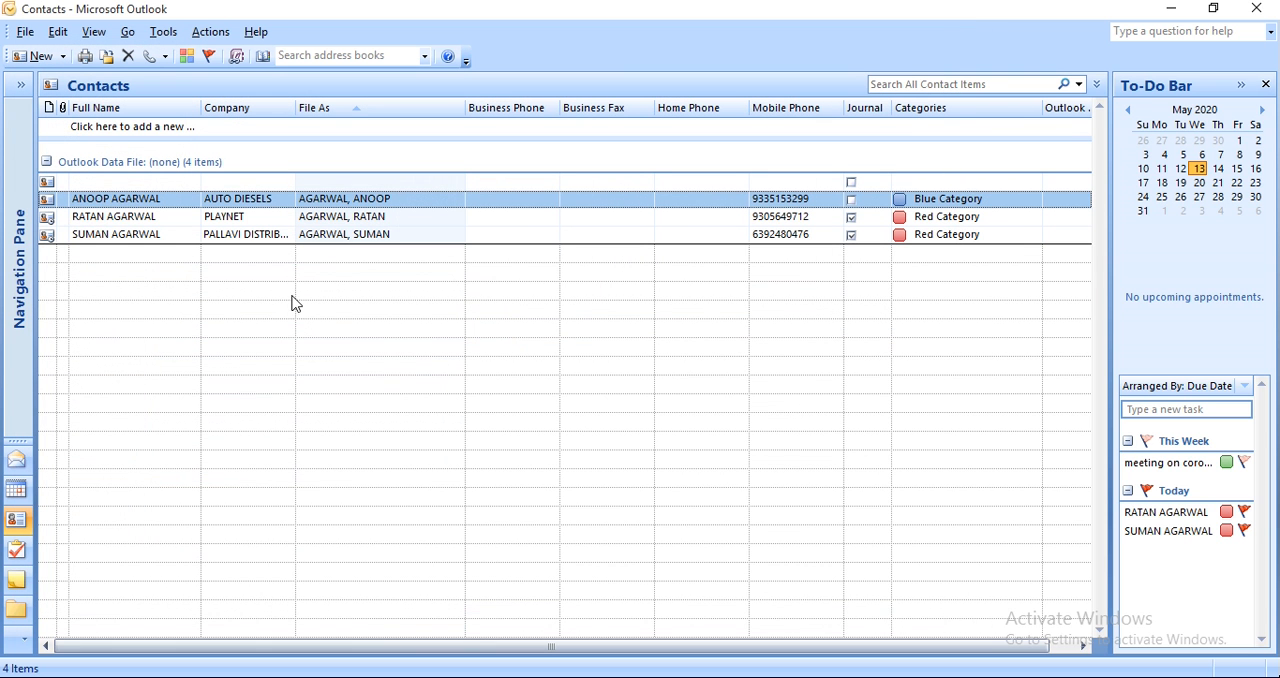
# Exit the program from the contact list.
pyautogui.click(26, 33)
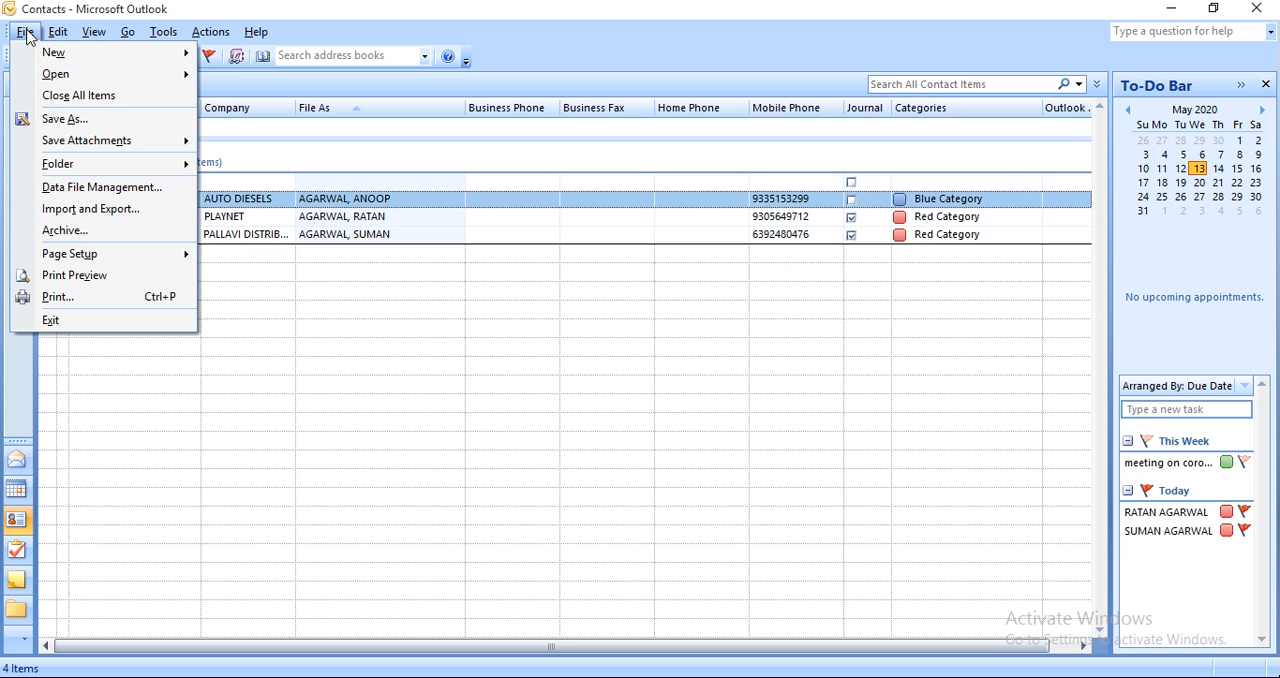
pyautogui.click(101, 322)
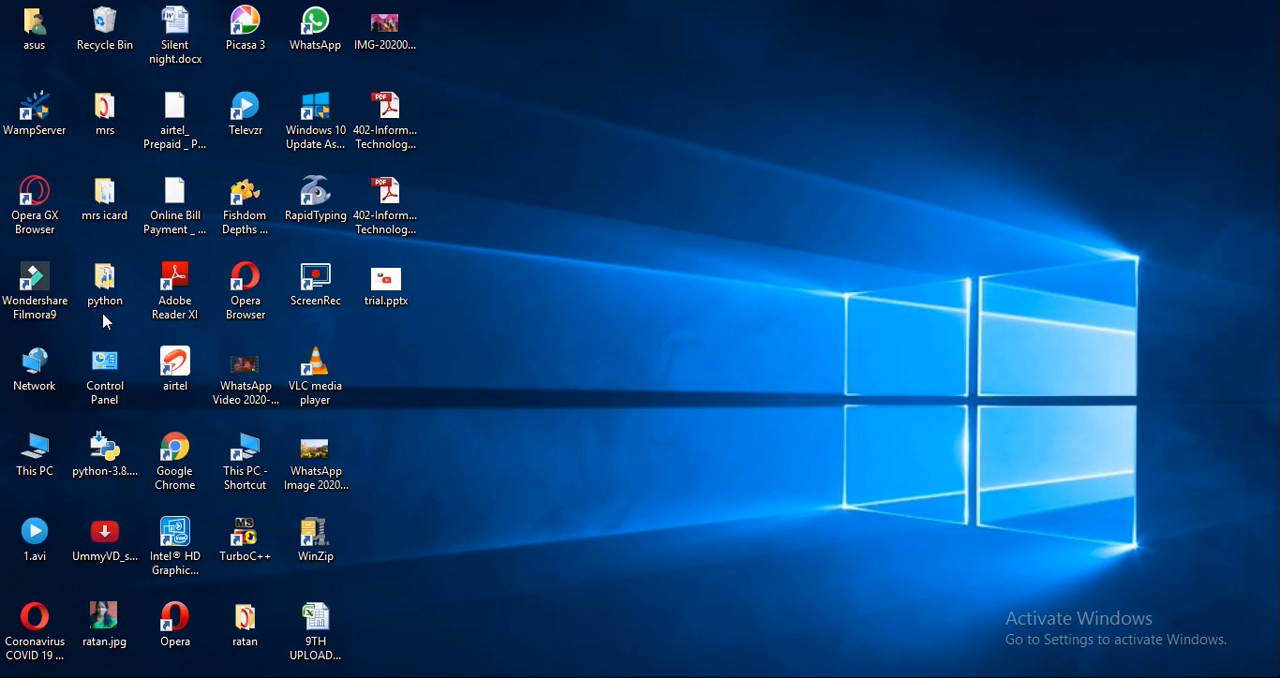